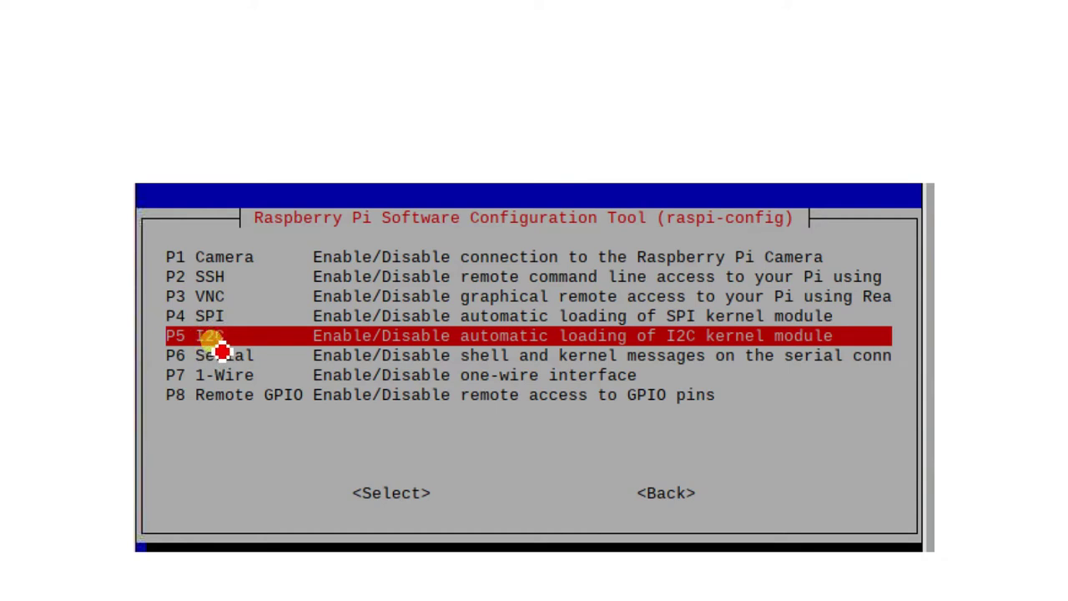
- Advance to the slide showing raspi-config's Interfacing Options with the I2C entry marked
key(Return)
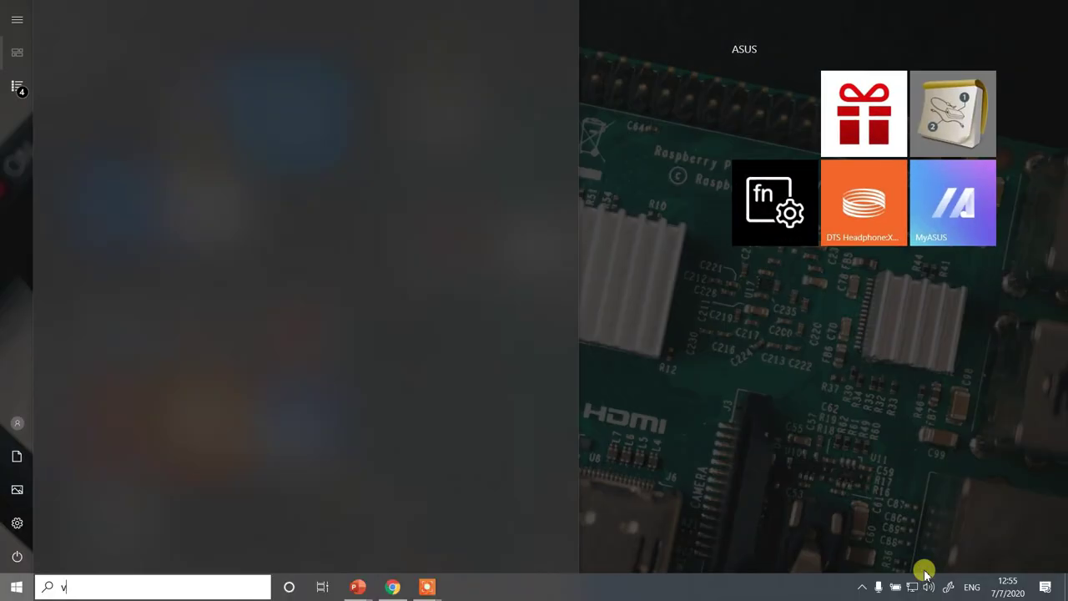
- Launch VNC Viewer and maximise the Raspberry Pi remote desktop to full screen
text(nc)
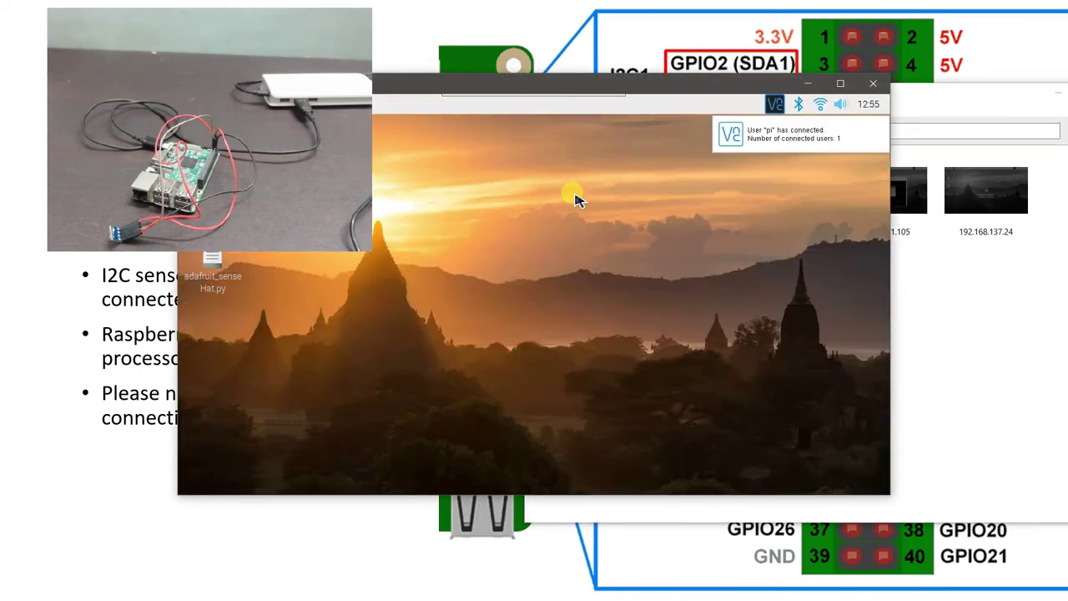
click(841, 83)
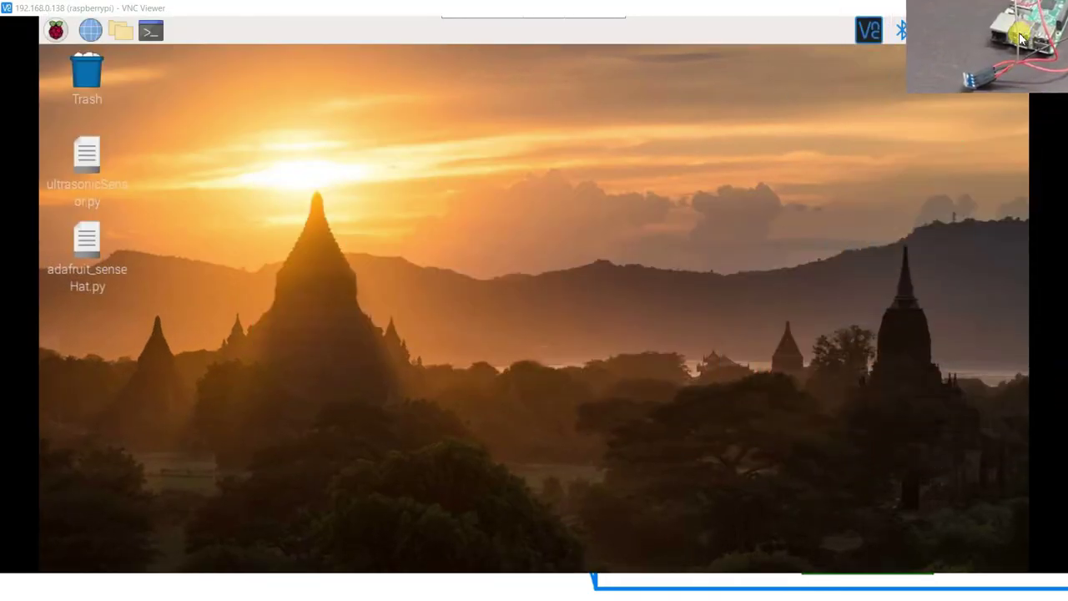
click(149, 37)
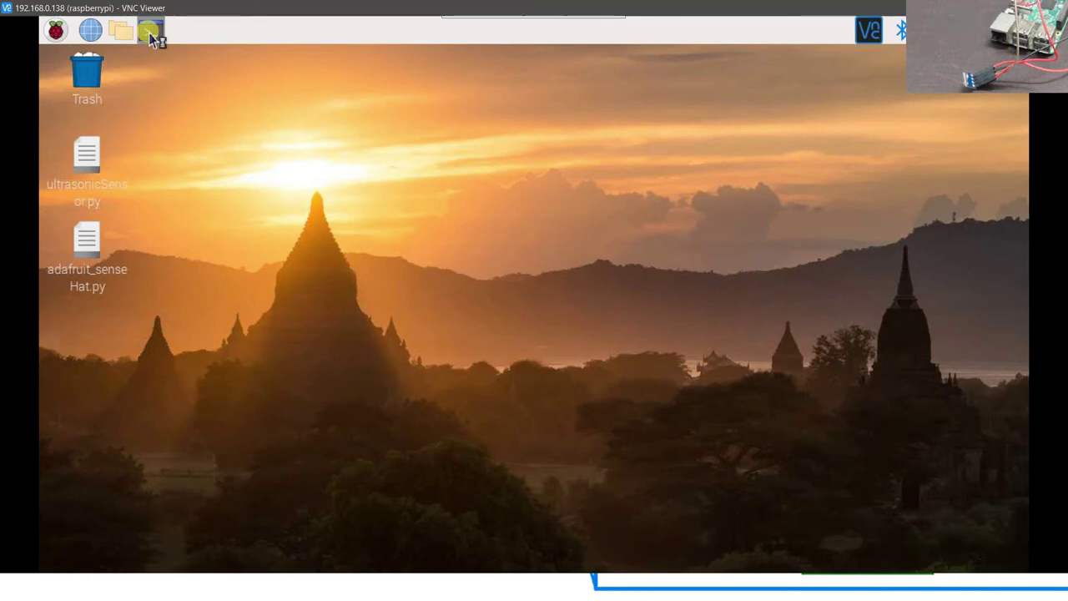
click(150, 35)
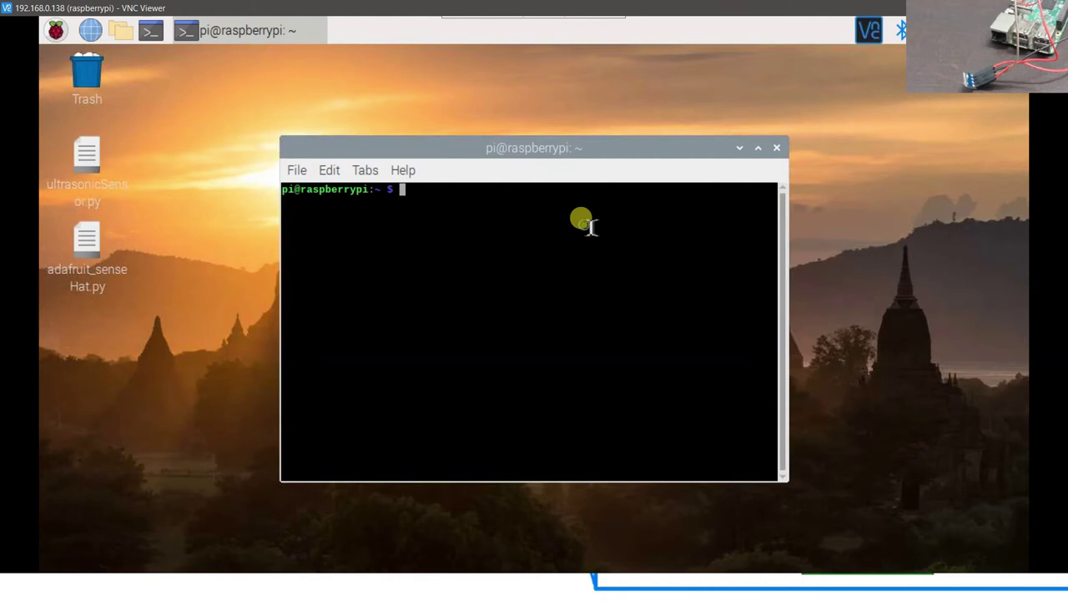
- Run sudo raspi-config and enable I2C under Interfacing Options > P5 I2C, then finish
text(sudo raspi-config)
key(Return)
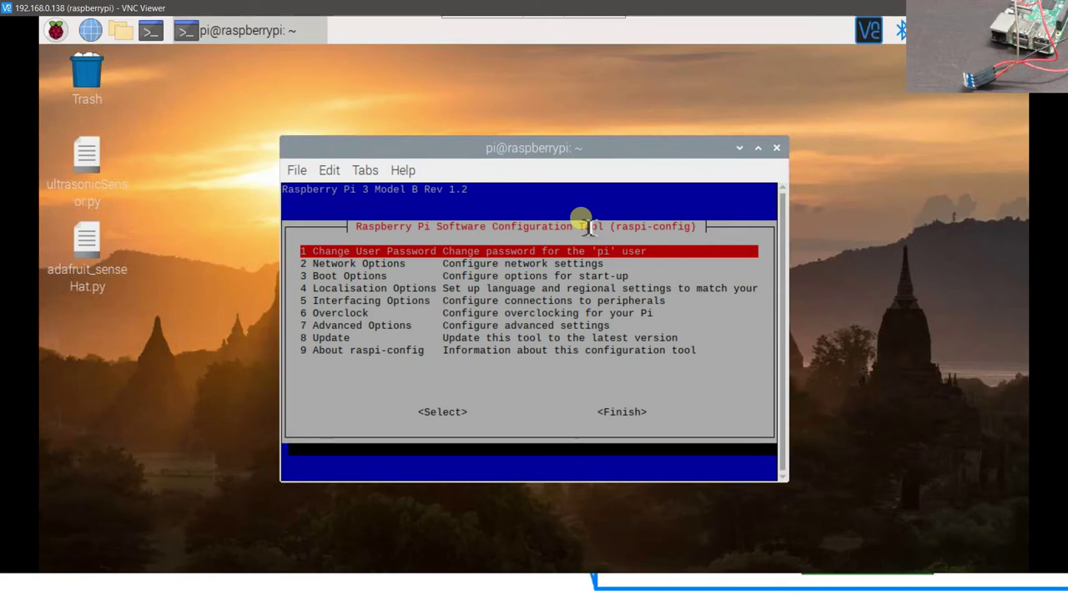
key(Down)
key(Down)
key(Down)
key(Down)
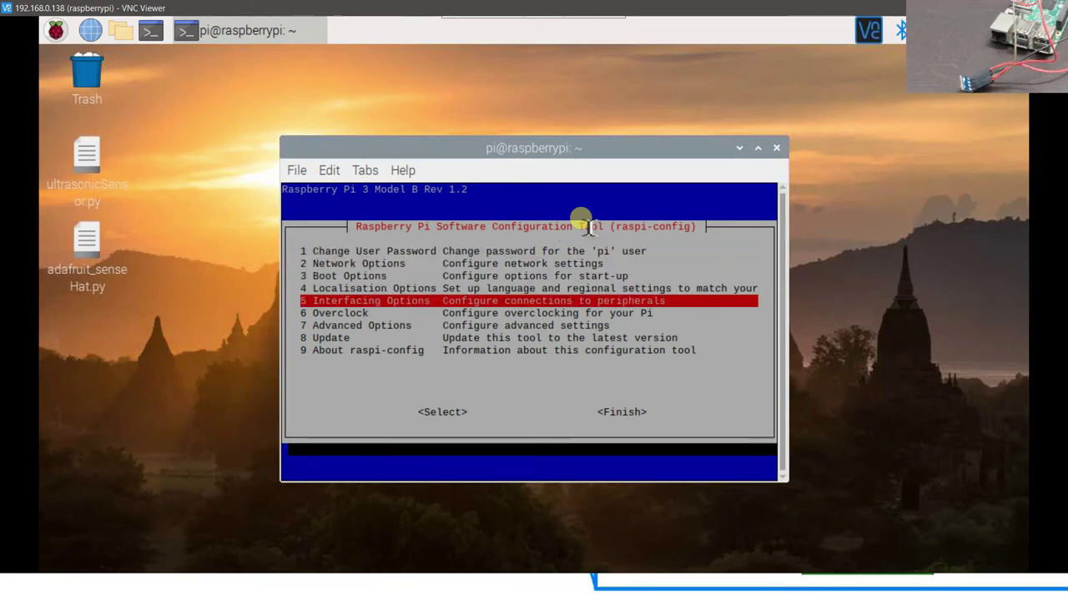
key(Return)
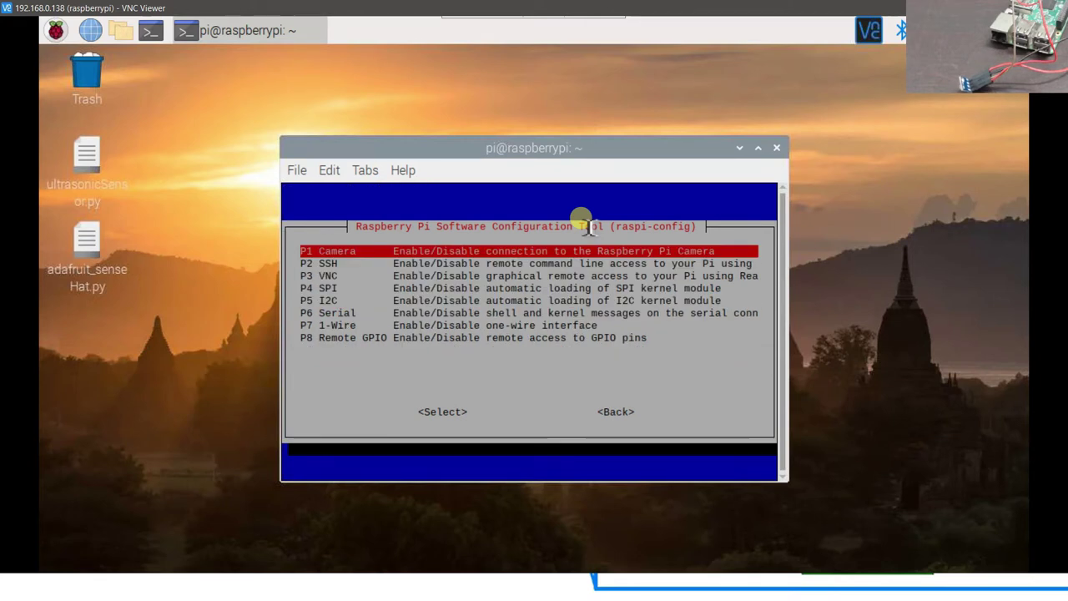
key(Down)
key(Down)
key(Down)
key(Down)
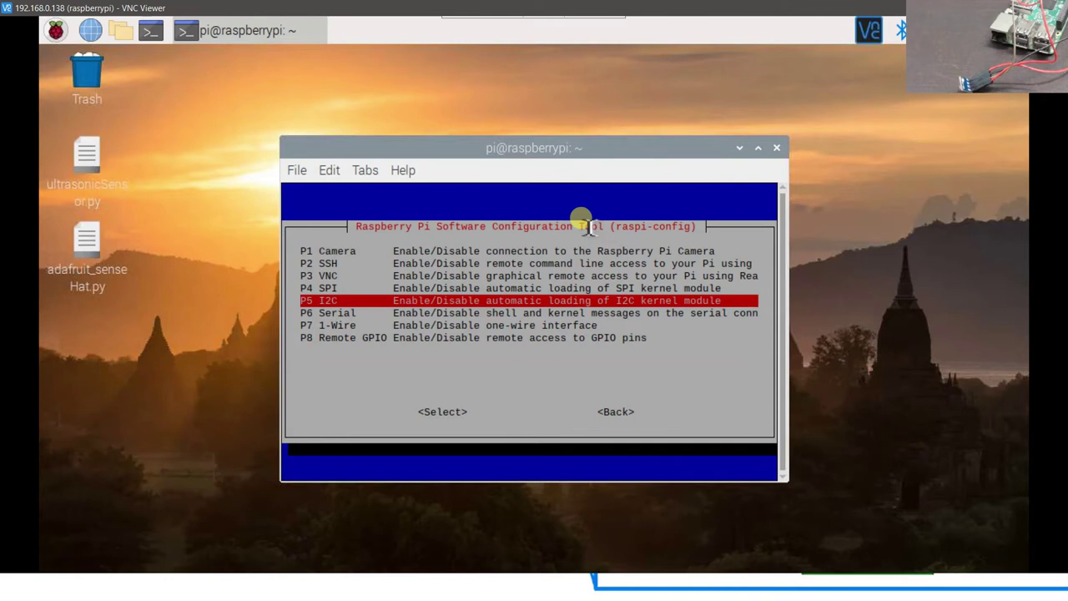
key(Return)
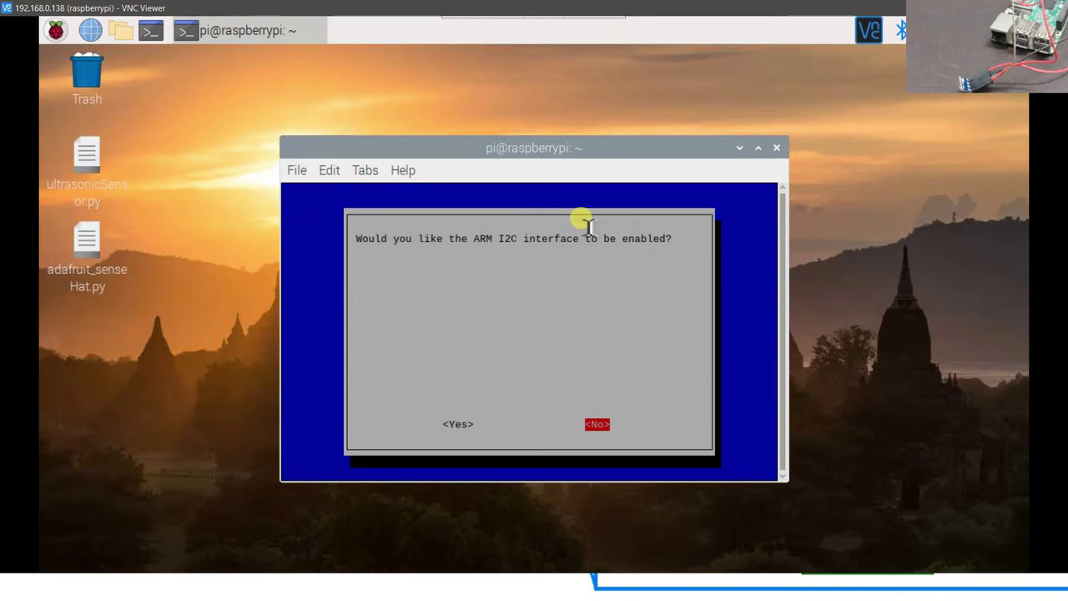
key(Left)
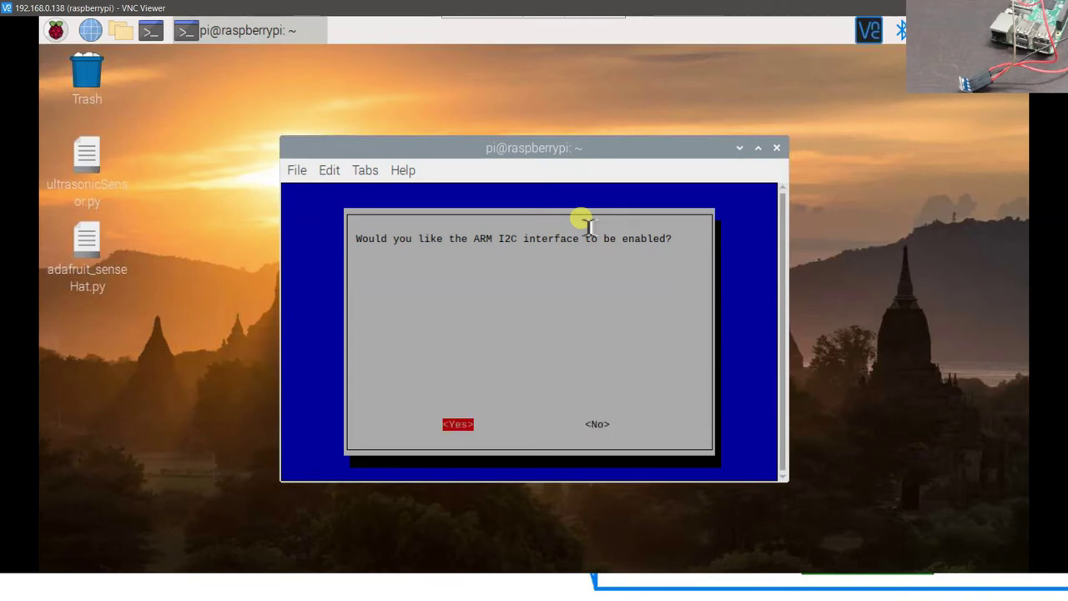
key(Return)
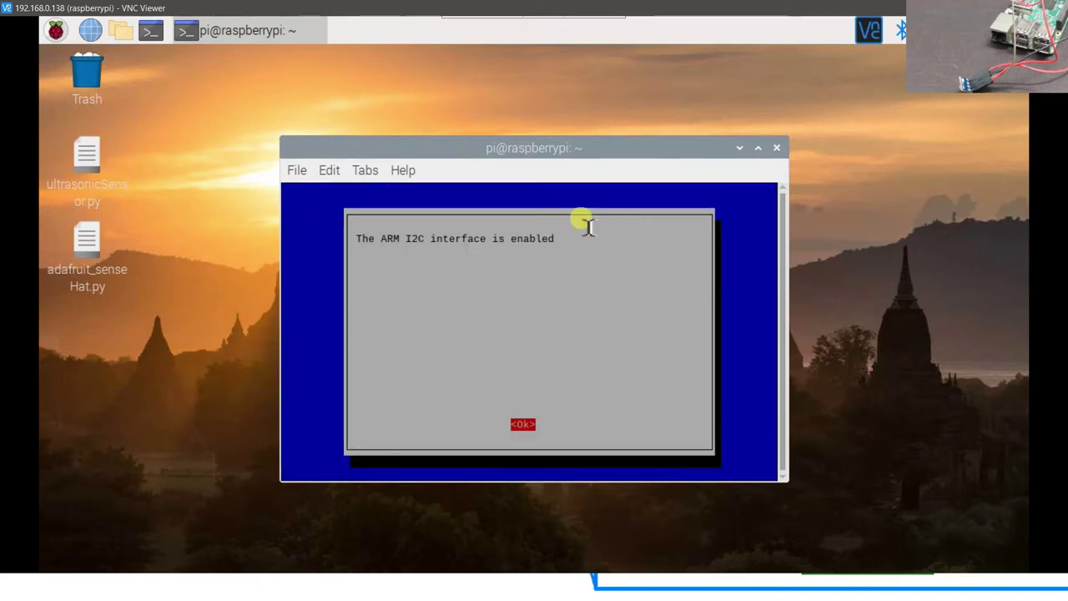
key(Return)
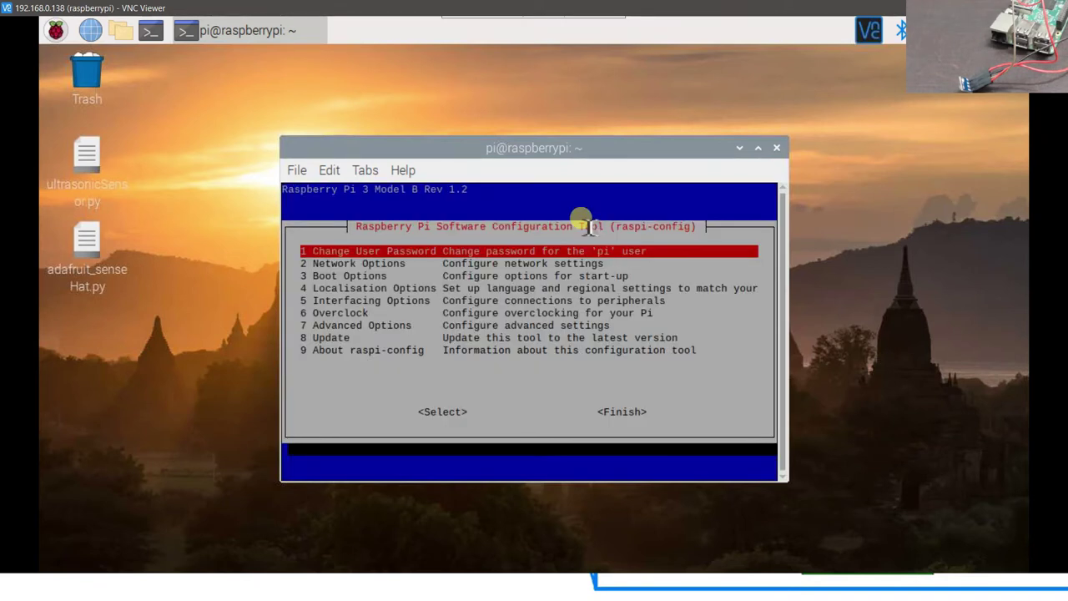
key(Tab)
key(Tab)
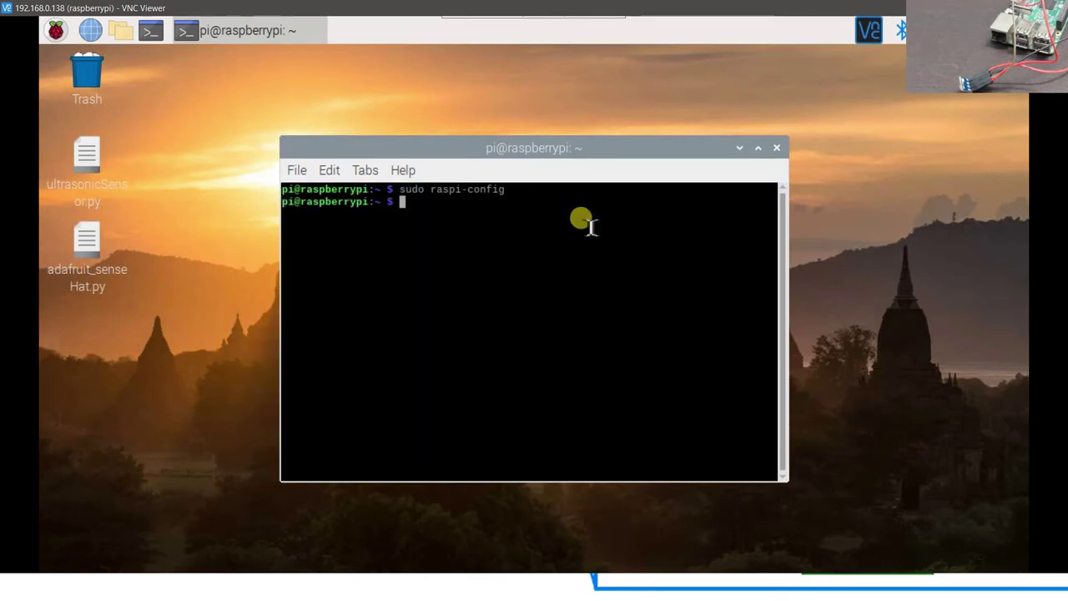
- Reboot the Raspberry Pi with sudo reboot
text(sudo )
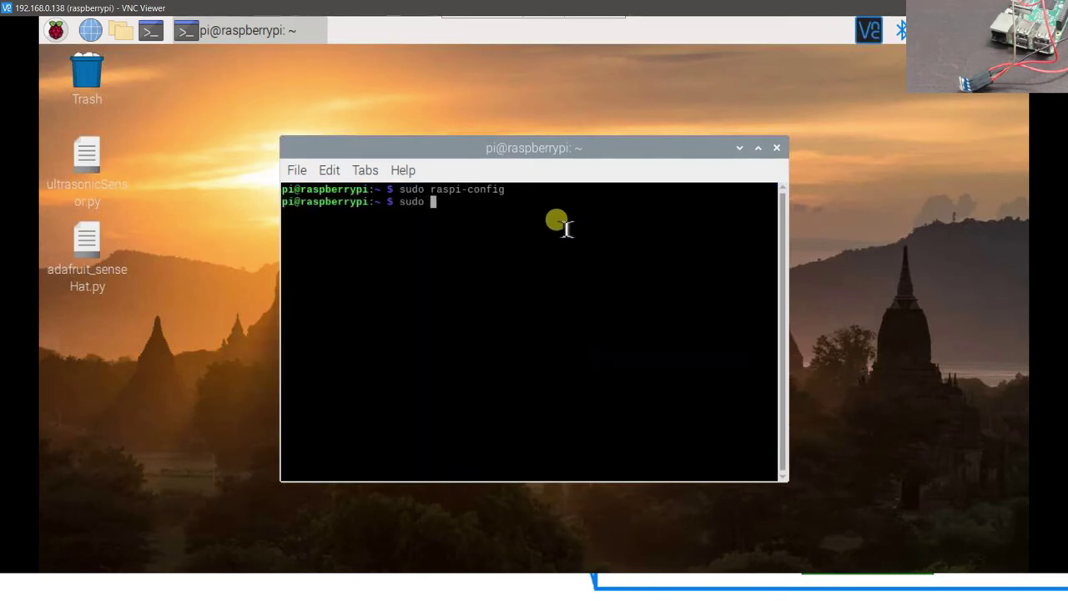
text(reboot)
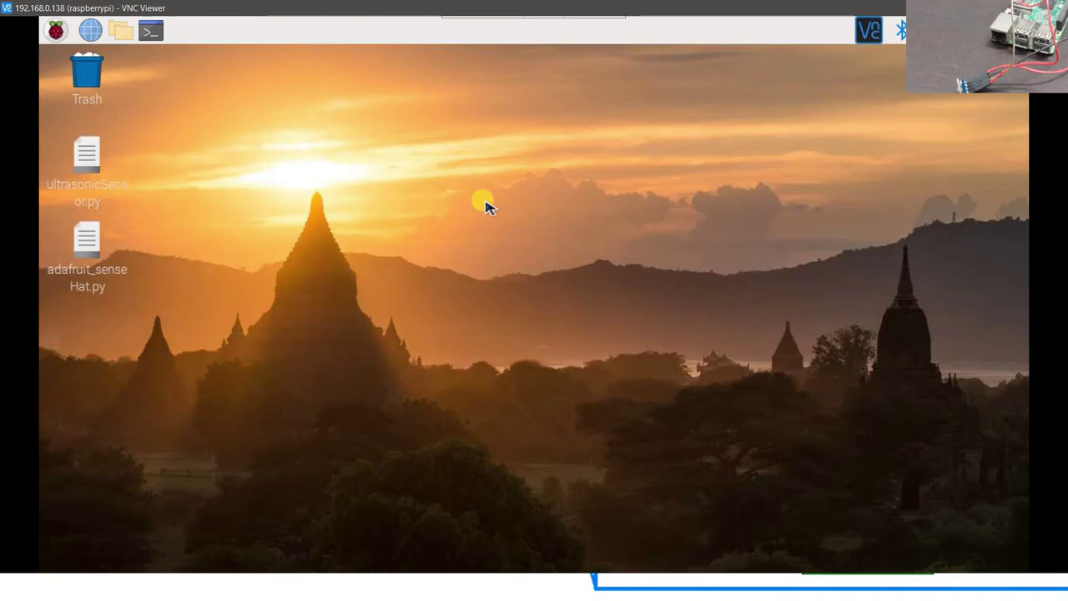
- Run sudo i2cdetect -y 1 in a new terminal and highlight the detected address 77
click(154, 31)
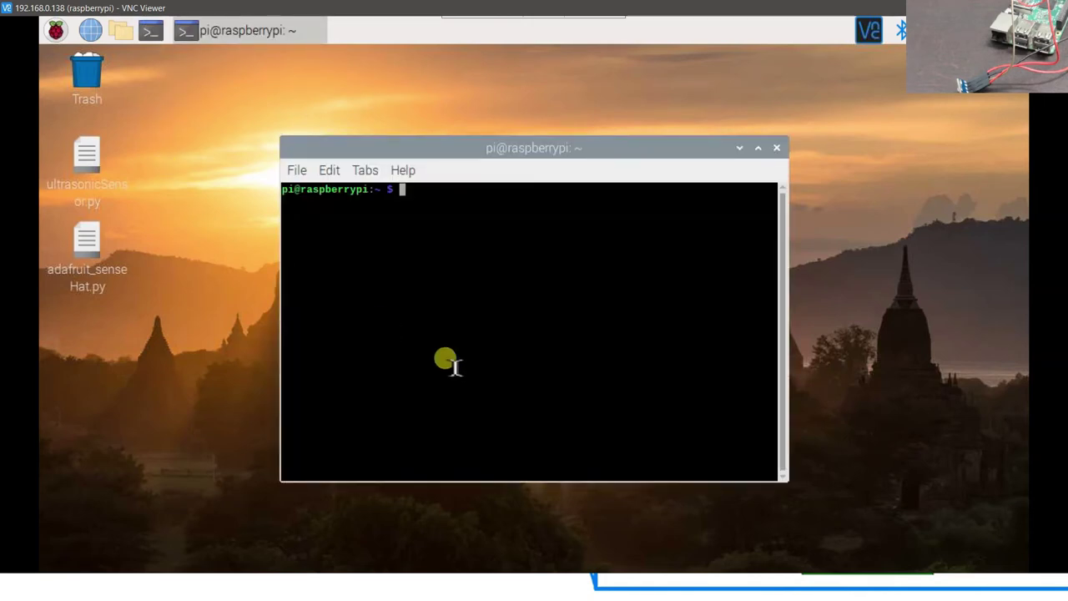
text(sudo i2cdetect -y 1)
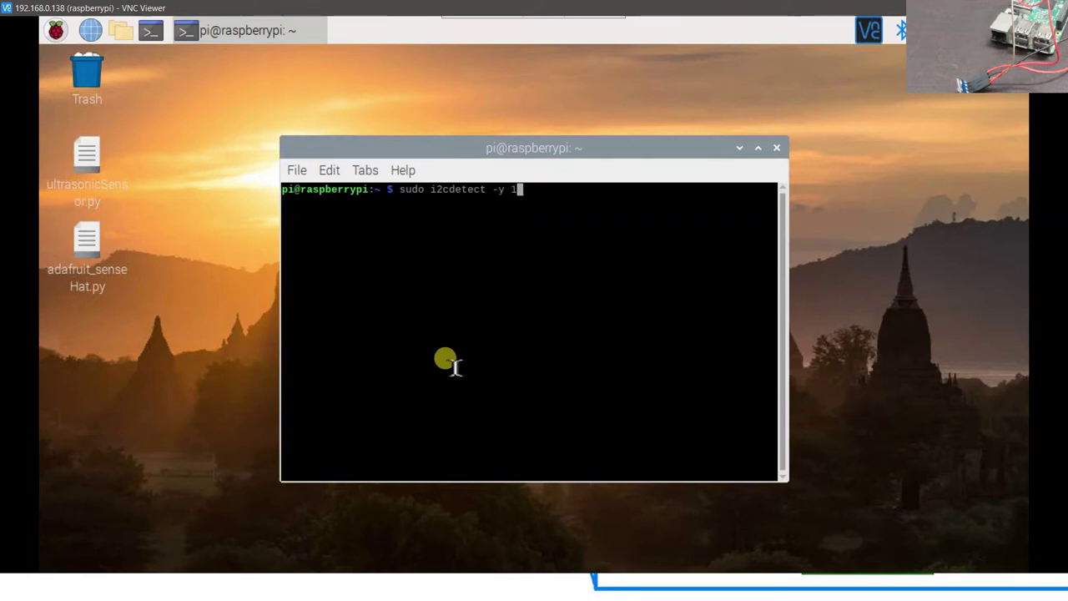
key(BackSpace)
key(Return)
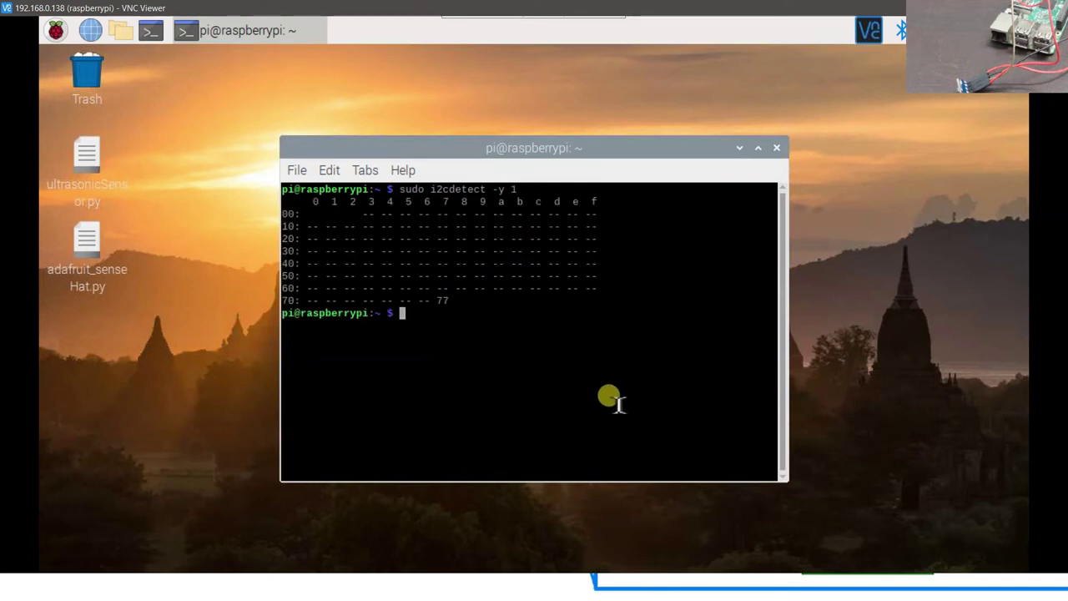
double_click(442, 300)
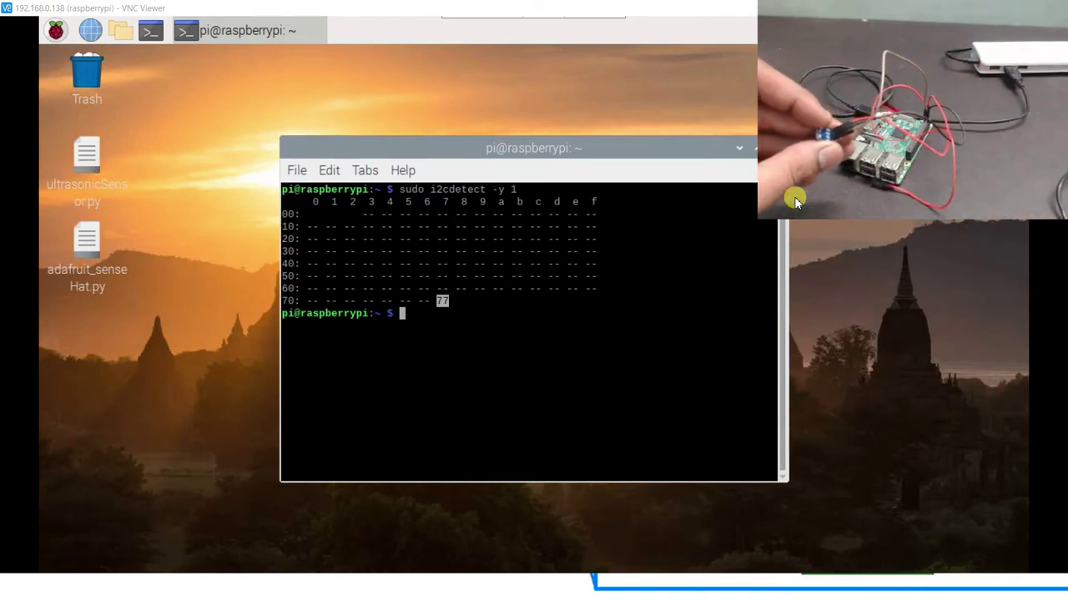
click(544, 148)
- Move the terminal left and rerun sudo i2cdetect -y 1 twice until address 77 disappears
drag(544, 147, 436, 153)
key(Up)
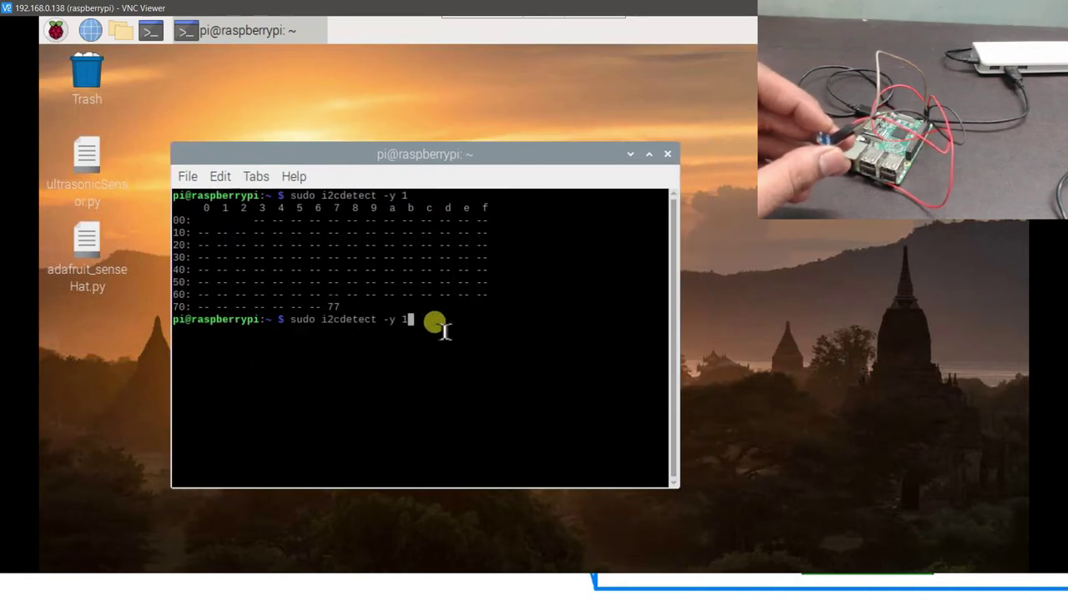
key(Return)
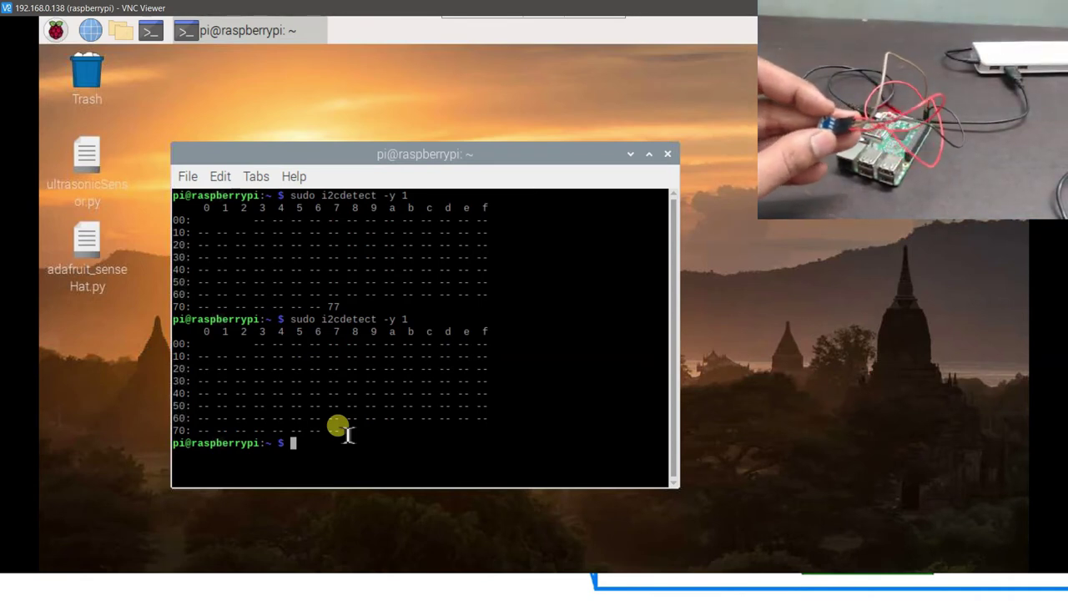
key(Up)
key(Return)
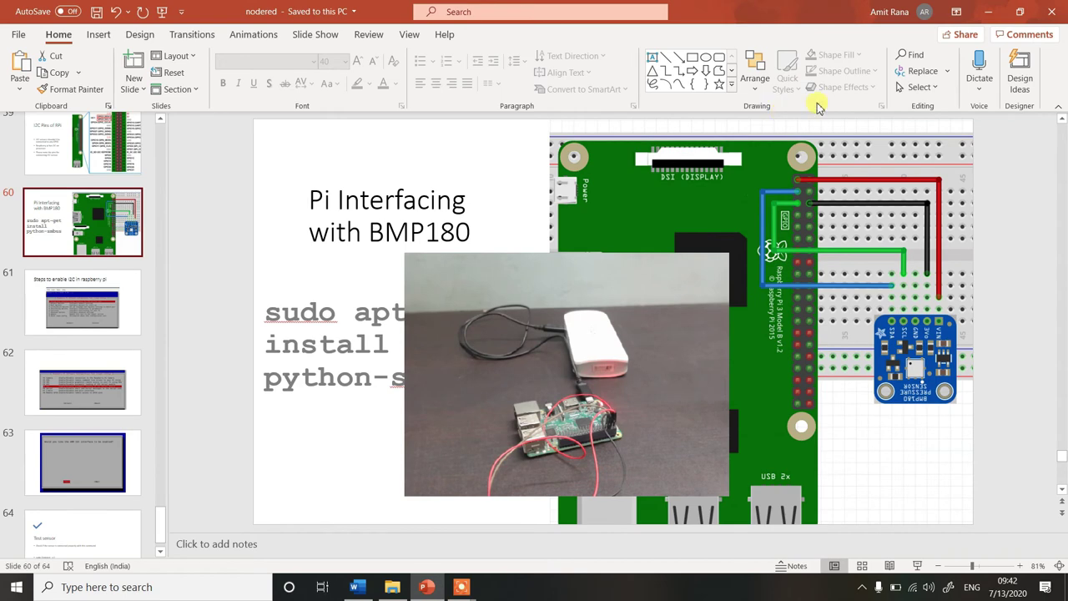
- Close PowerPoint and the Word install-notes document, discarding its unsaved changes
click(1050, 10)
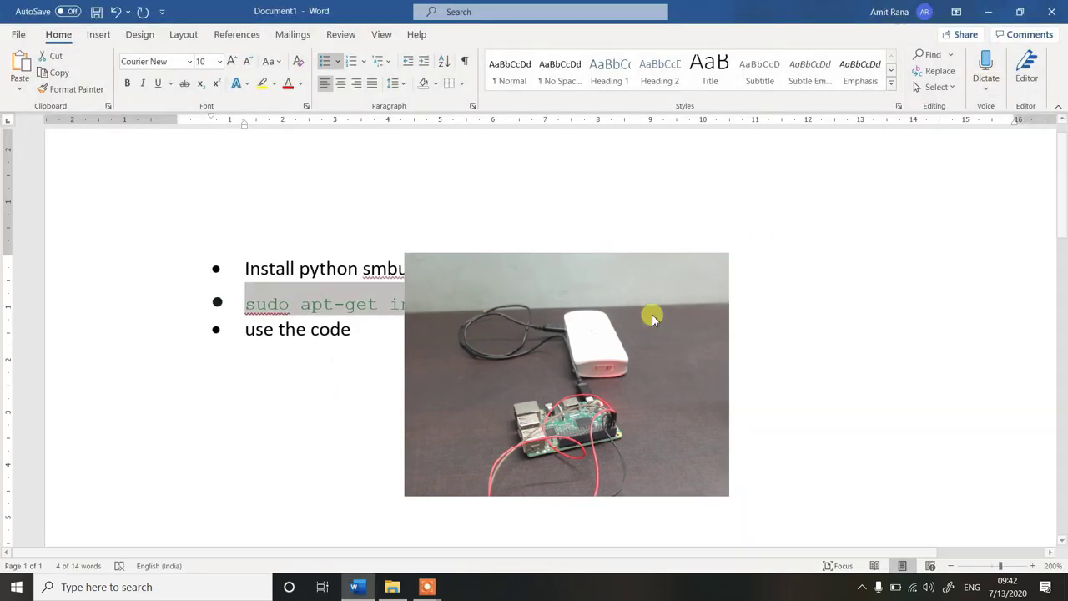
click(1051, 11)
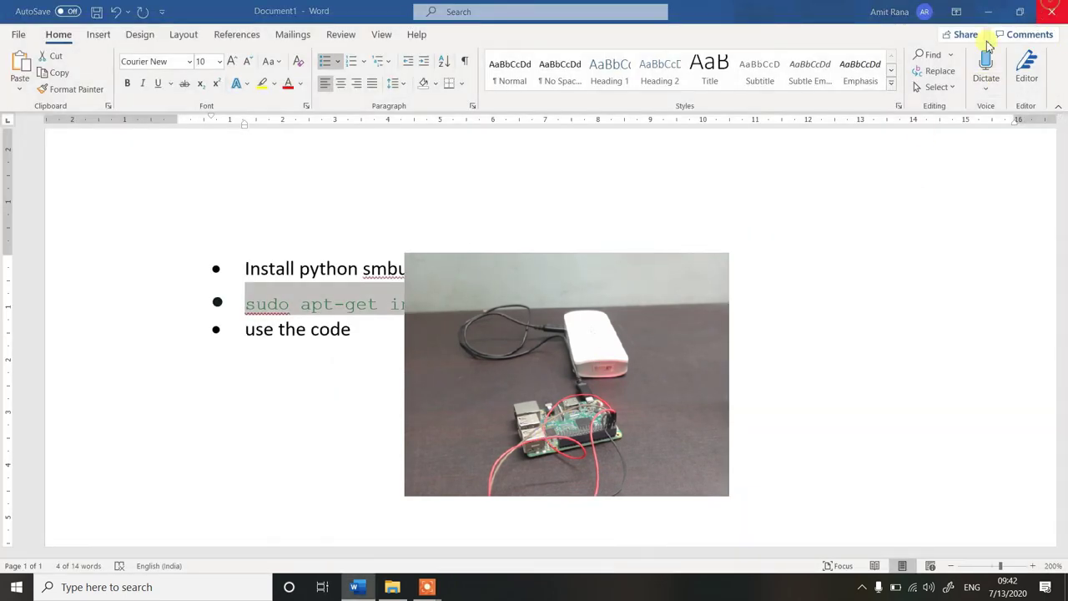
drag(572, 286, 179, 42)
click(590, 376)
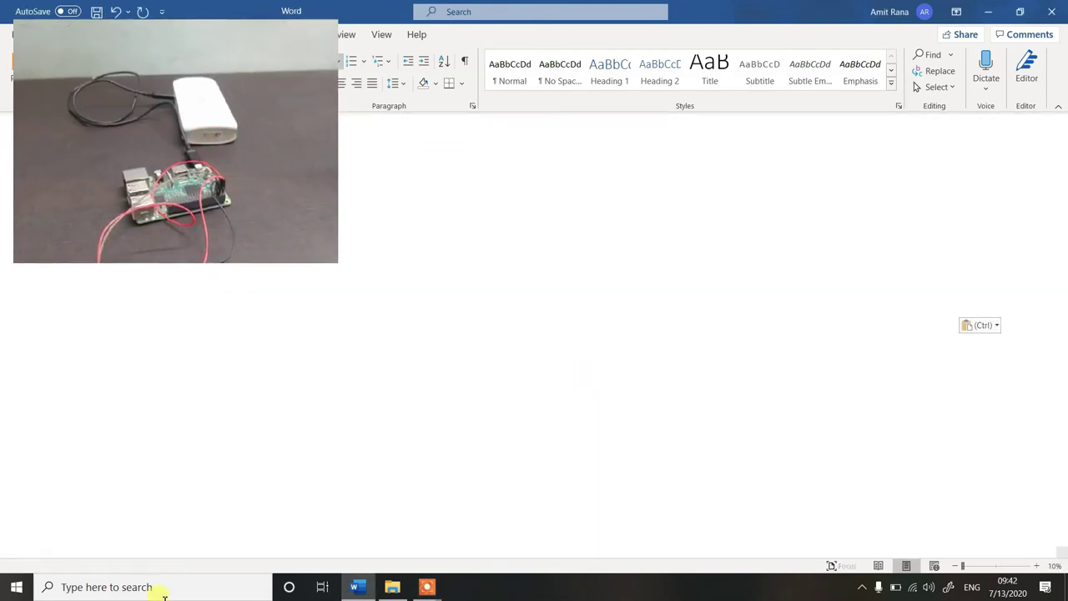
- Reconnect VNC Viewer to 192.168.0.138 full screen and close the Thonny window
click(4, 592)
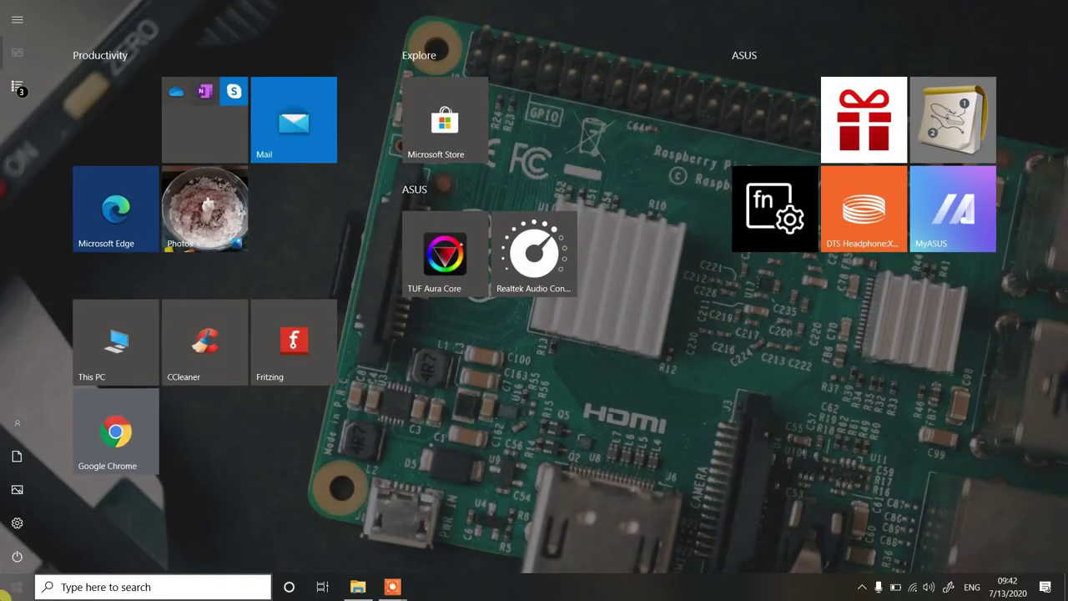
text(vnc)
key(Return)
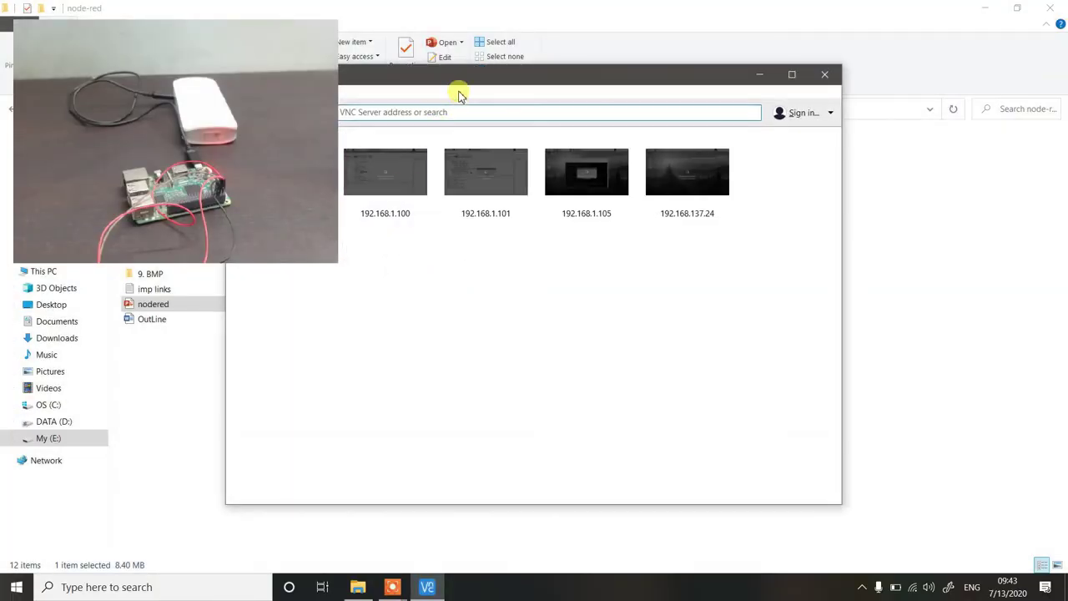
drag(460, 80, 561, 84)
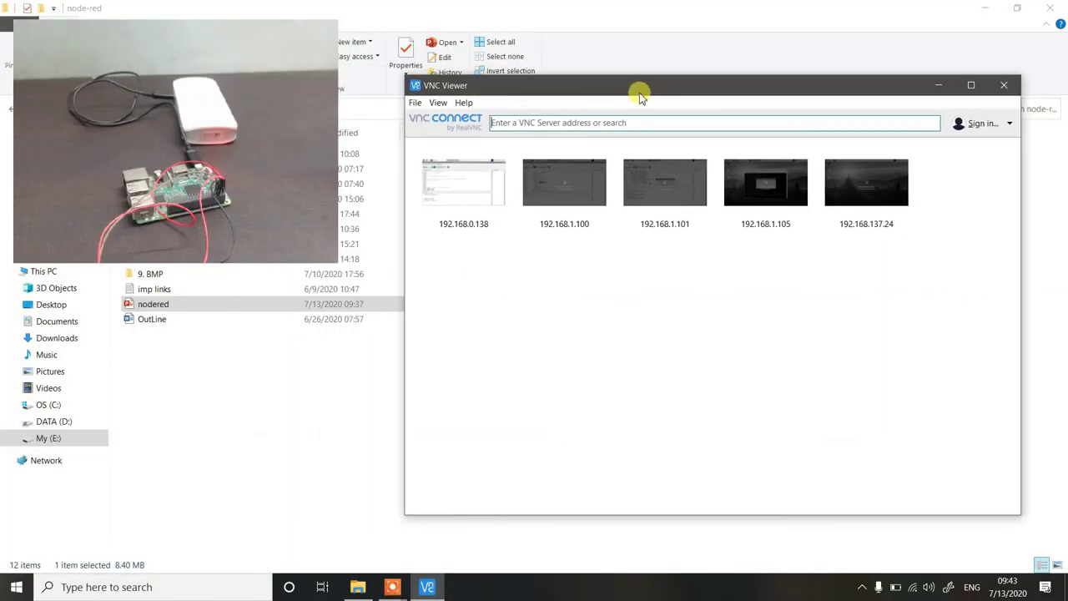
double_click(462, 167)
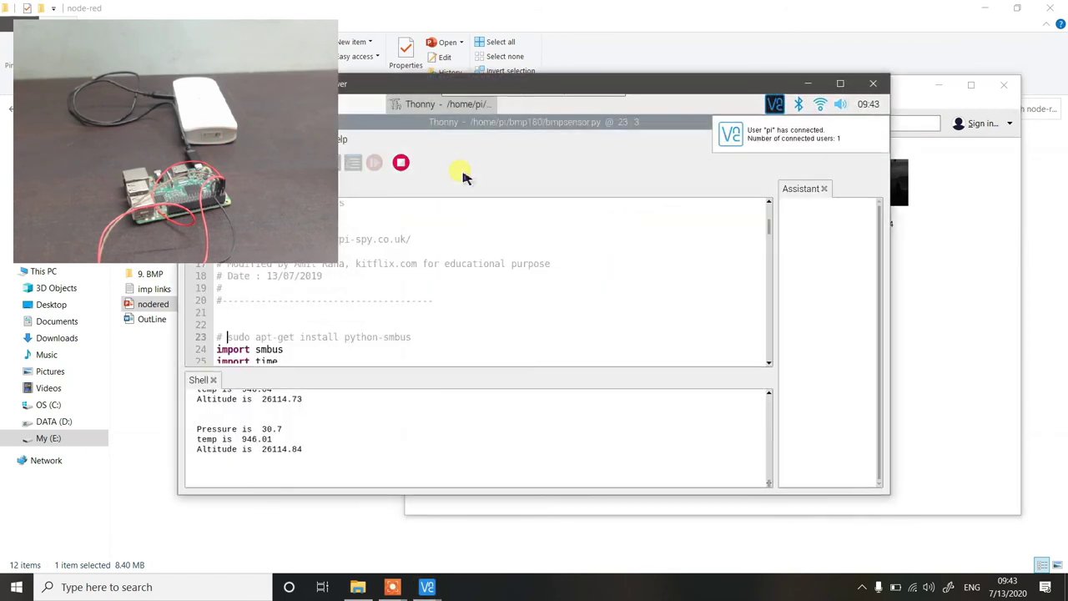
click(839, 86)
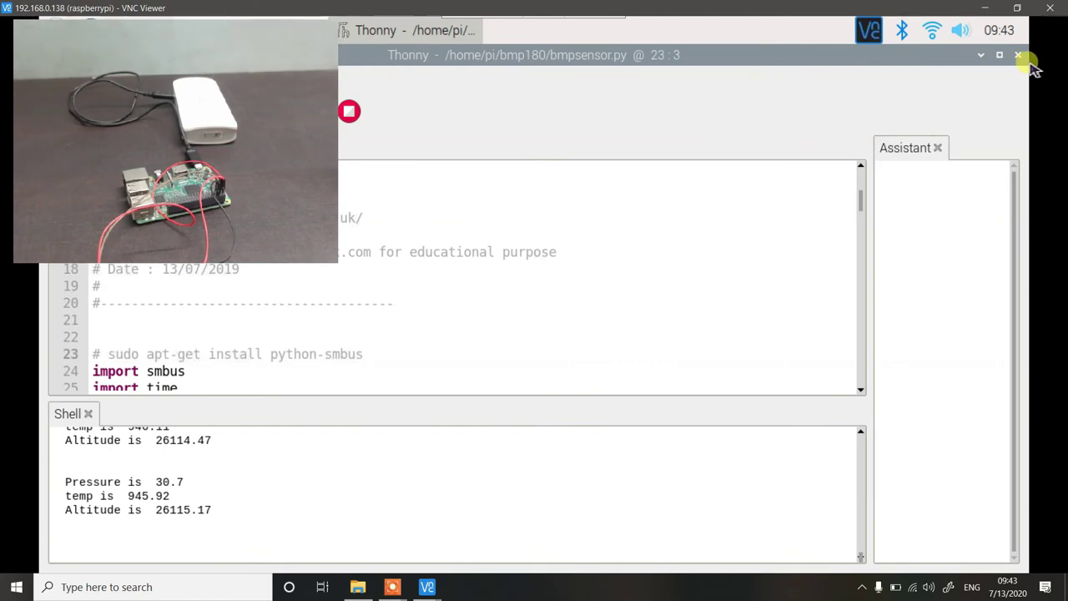
click(1020, 56)
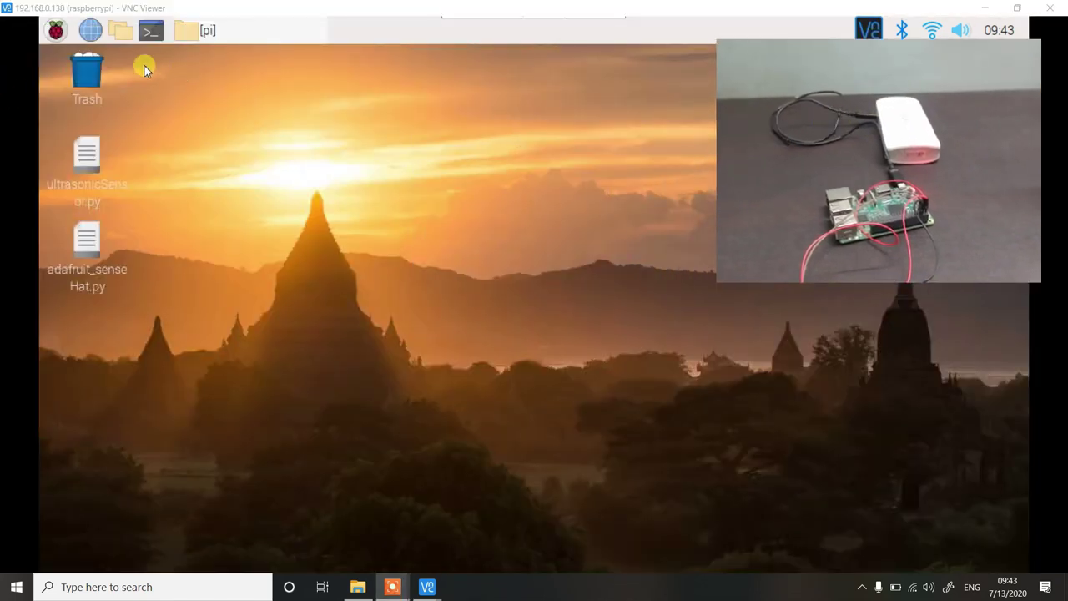
- Run sudo apt-get install python-smbus, confirm 4.1-1 is already newest, then close the terminal
click(148, 38)
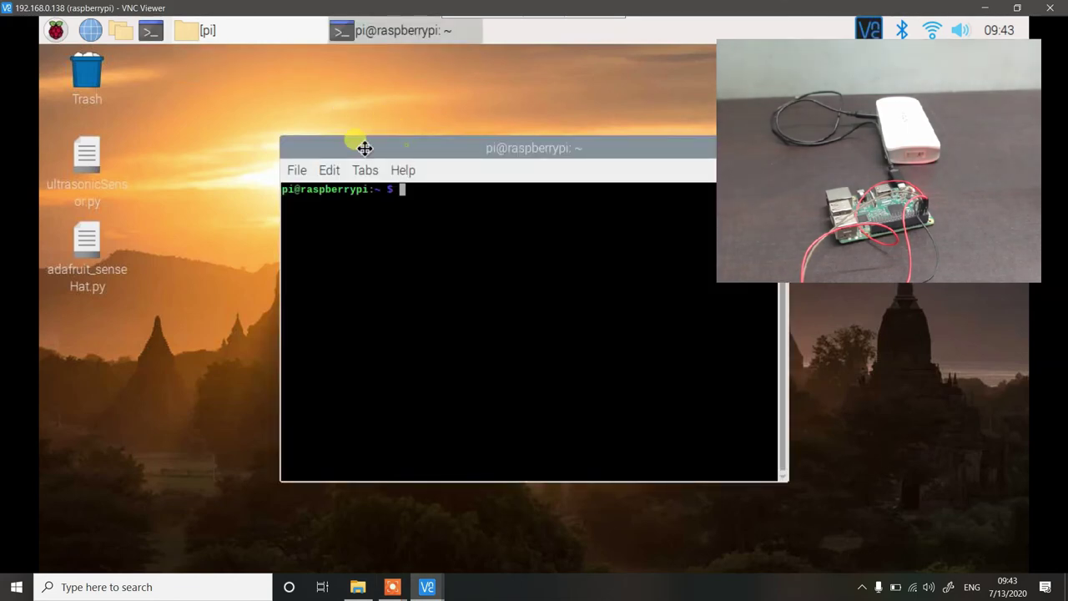
drag(364, 148, 212, 165)
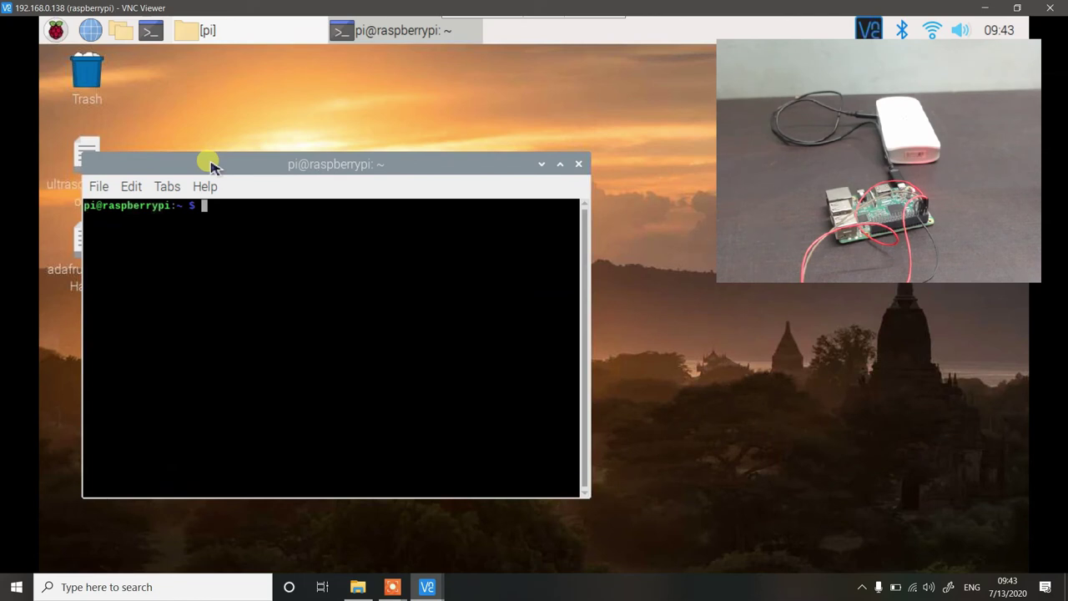
text(sudo apt-g)
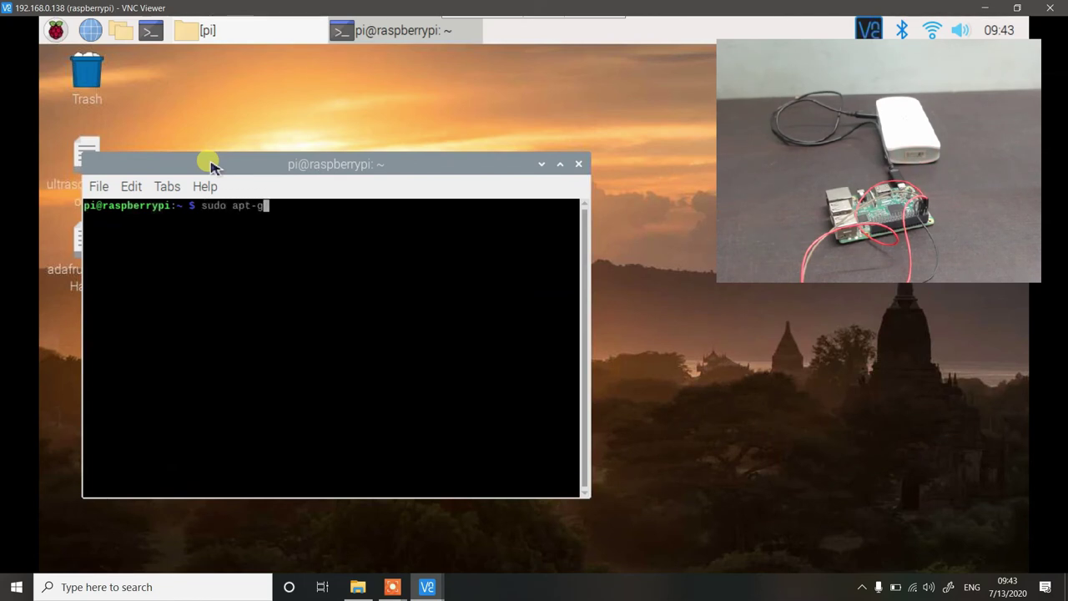
text(et install py)
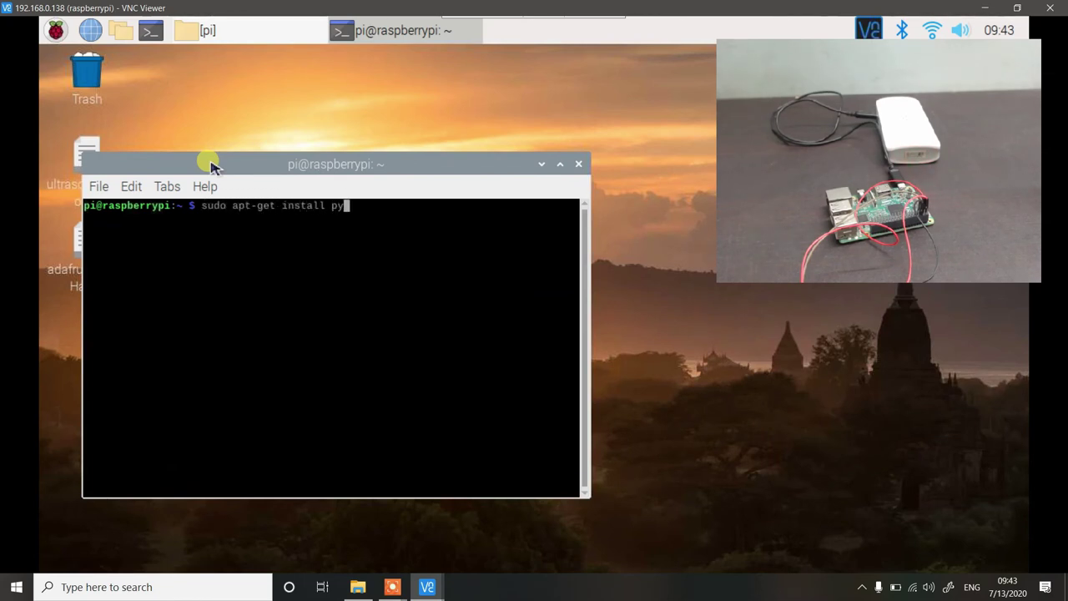
text(thon-smbus)
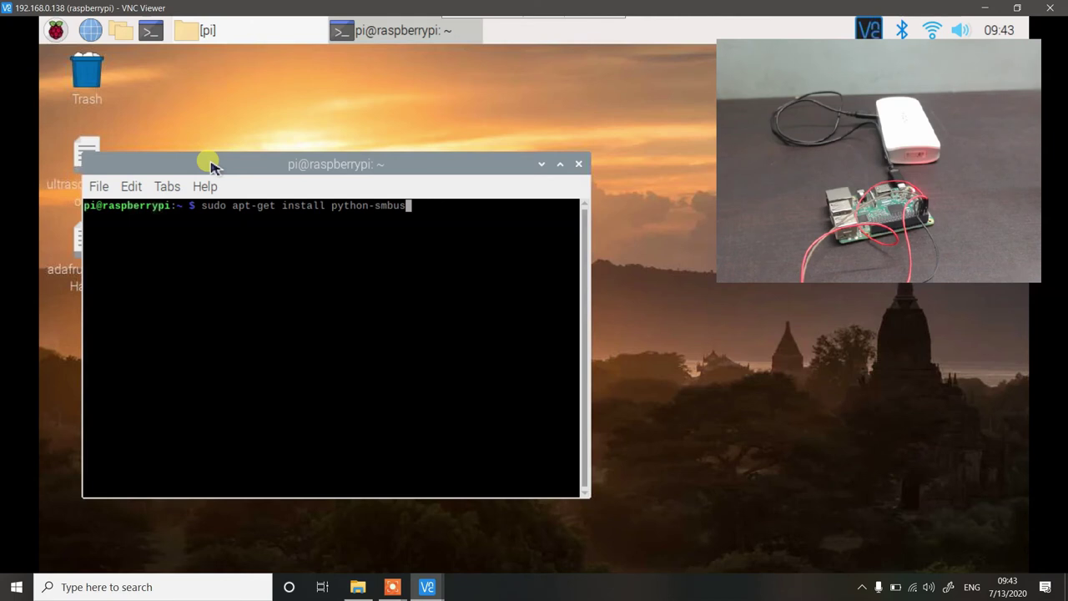
key(Return)
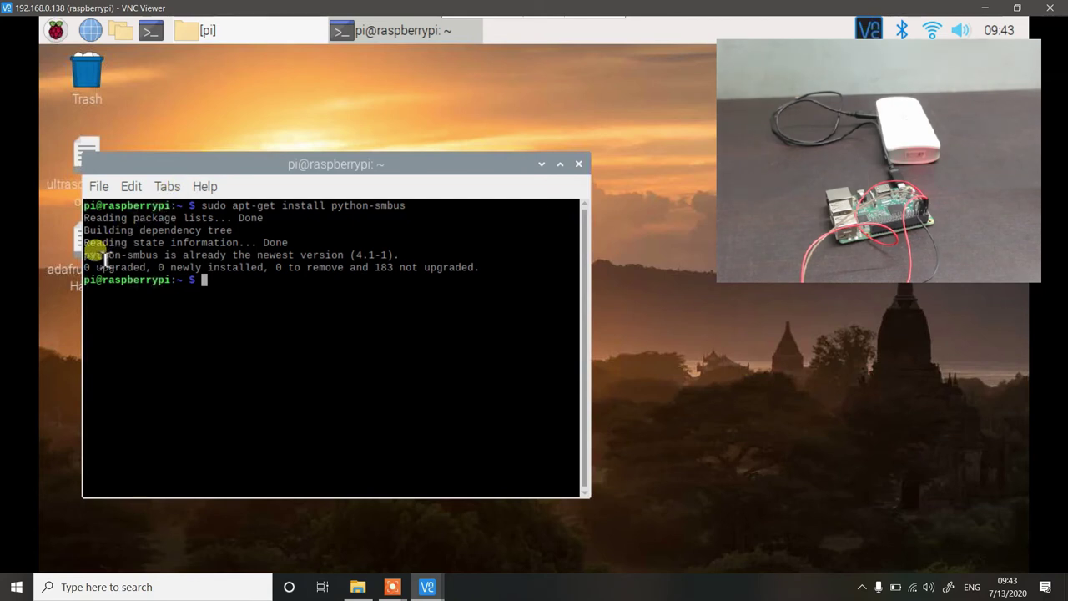
drag(85, 256, 411, 256)
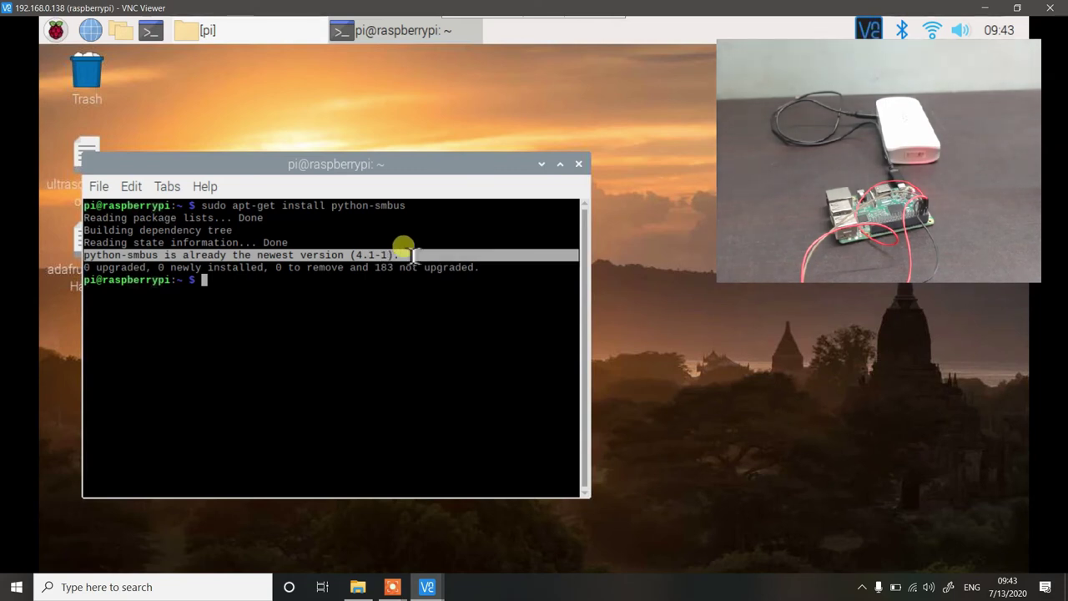
click(578, 164)
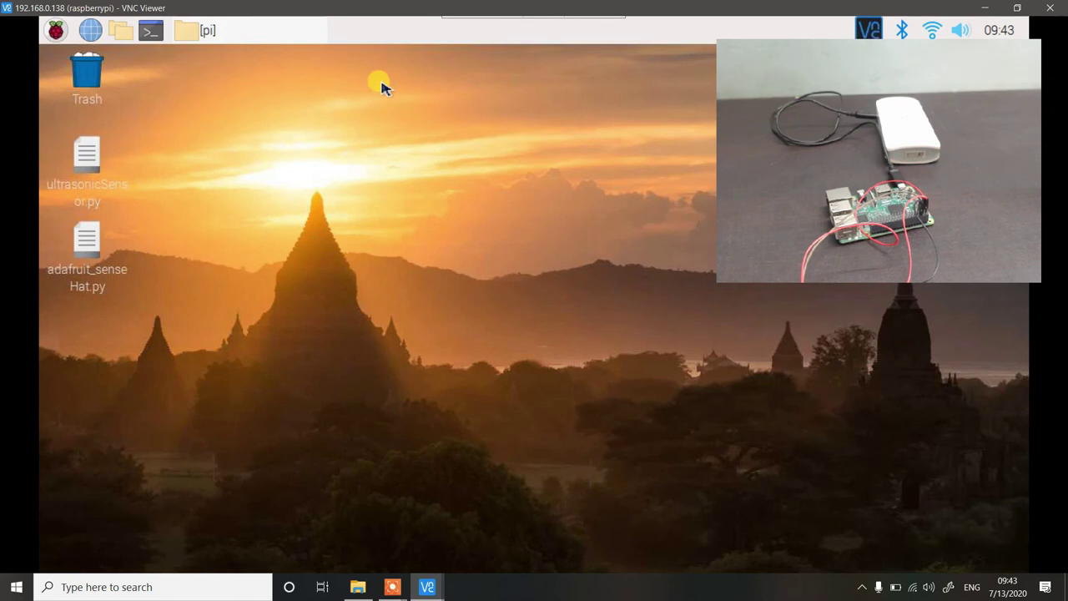
- Restore the pi file manager and open the bmp180 folder
click(262, 35)
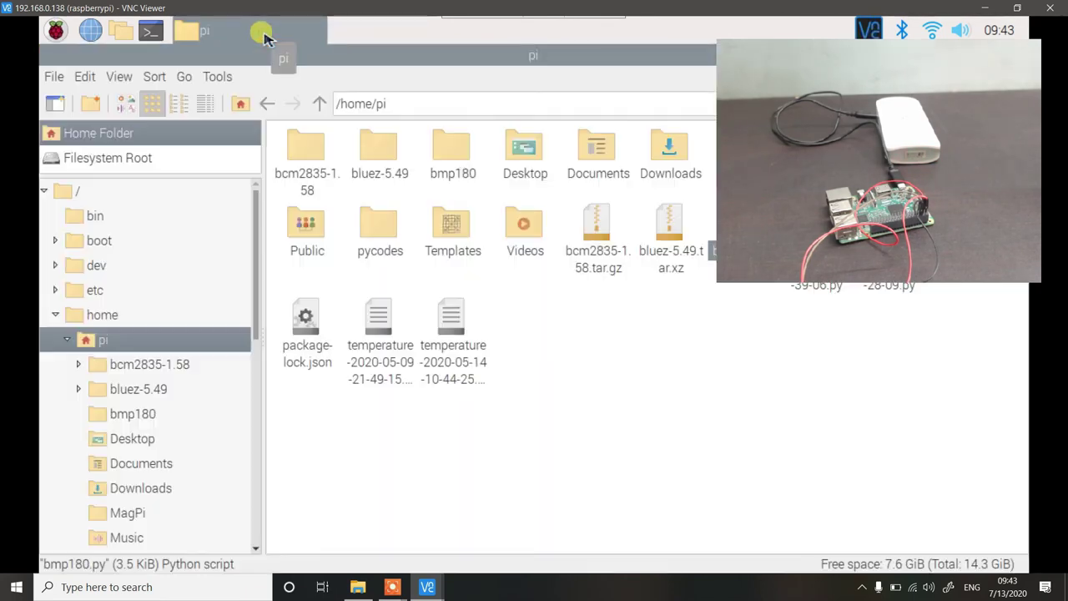
drag(814, 184, 796, 442)
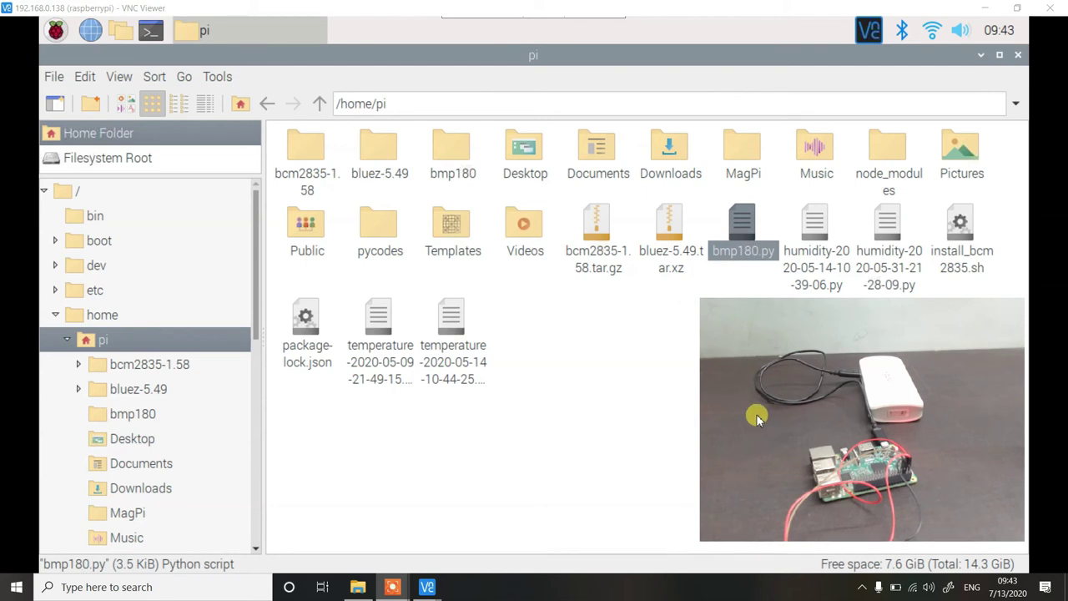
click(457, 163)
double_click(457, 164)
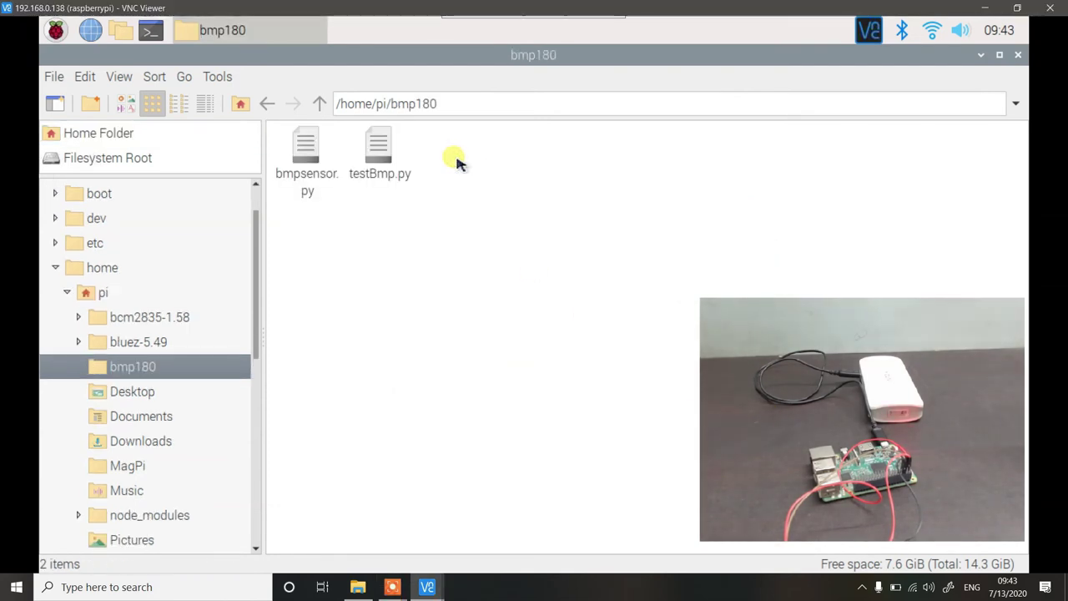
drag(814, 464, 814, 186)
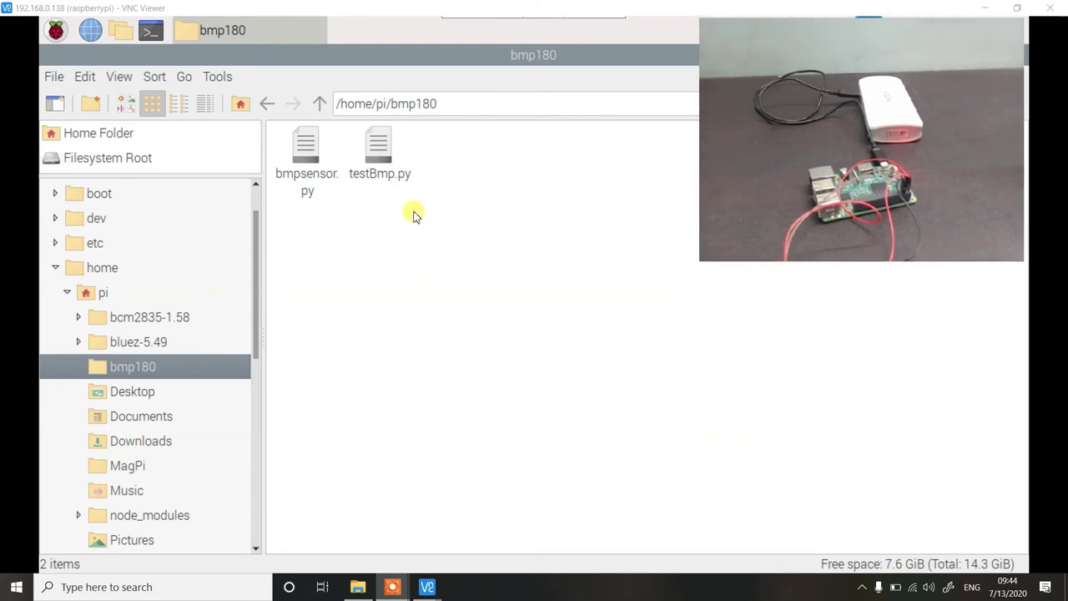
- Select bmpsensor.py and testBmp.py to check their details and sizes
click(305, 154)
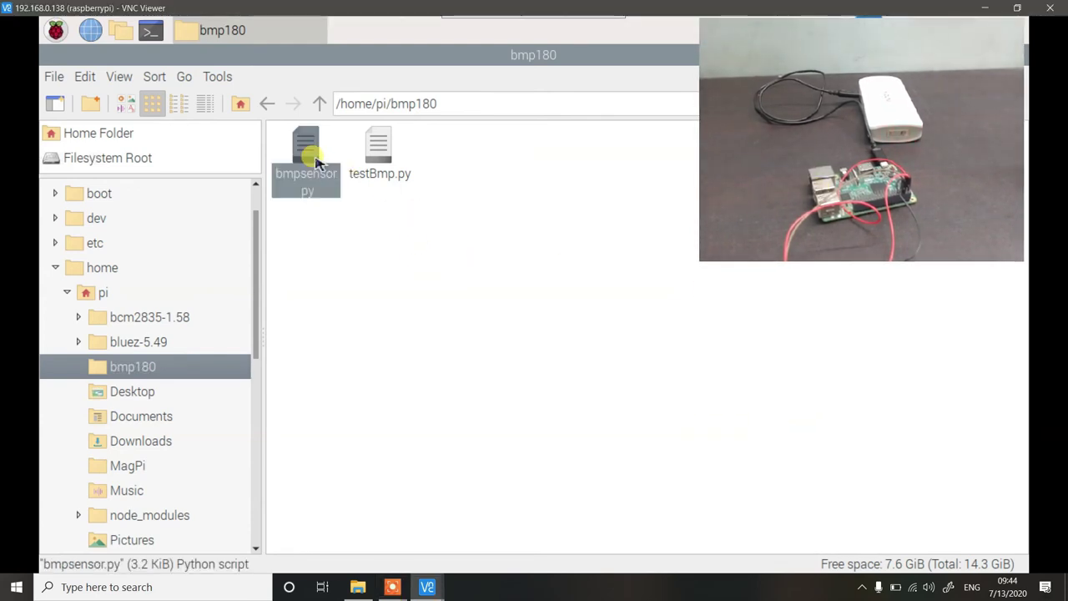
click(382, 156)
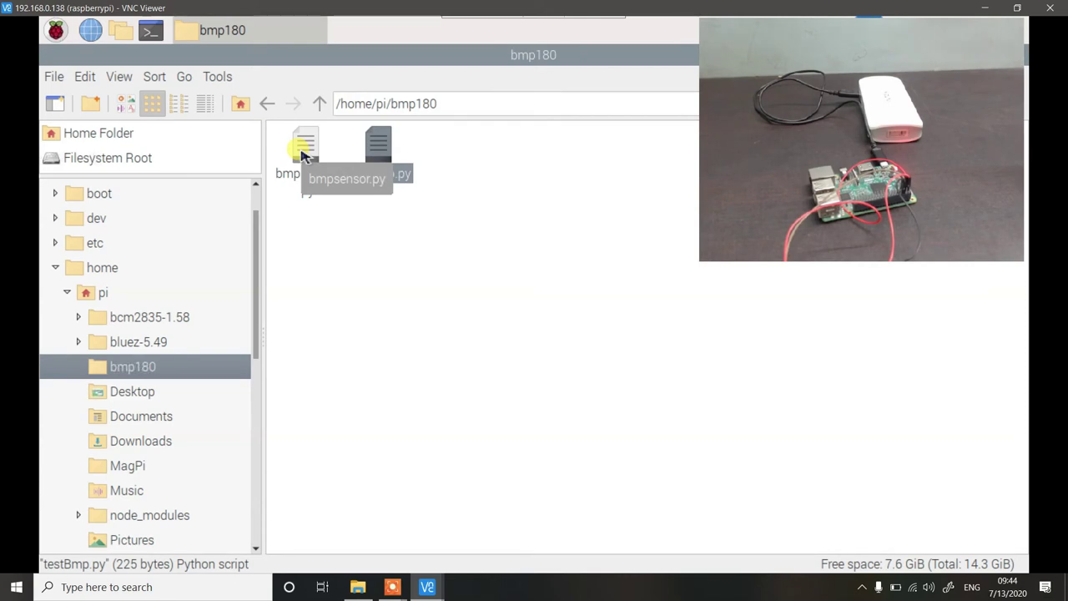
click(344, 279)
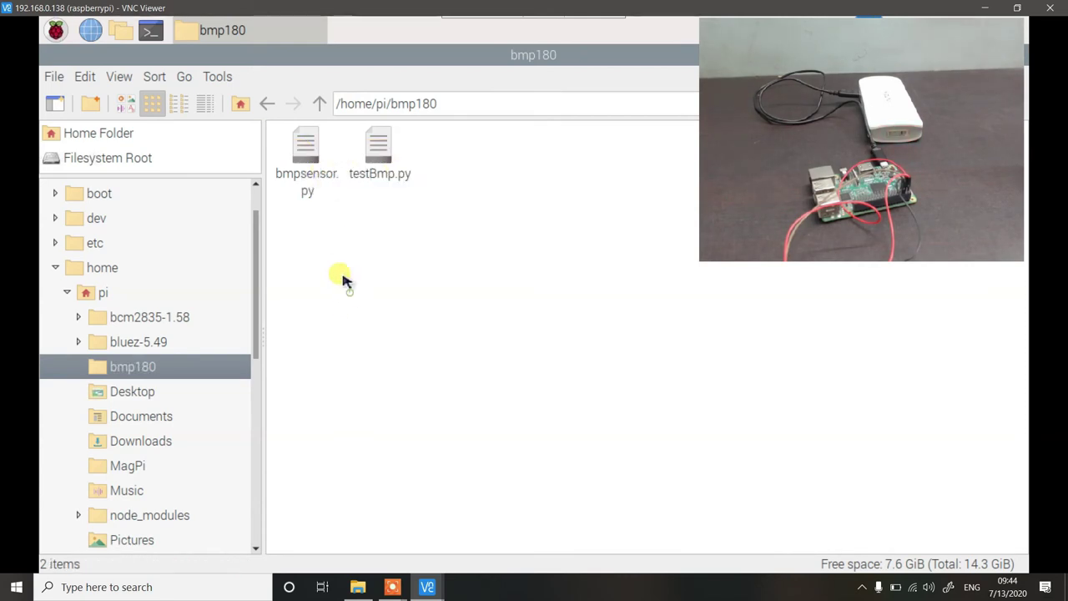
drag(344, 279, 417, 286)
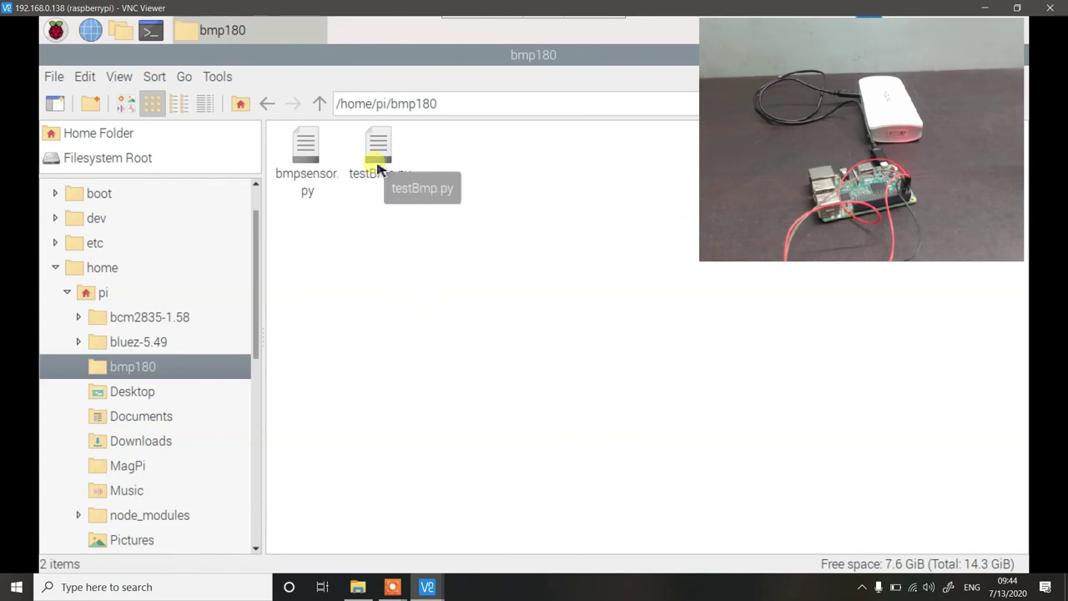
click(304, 163)
click(374, 249)
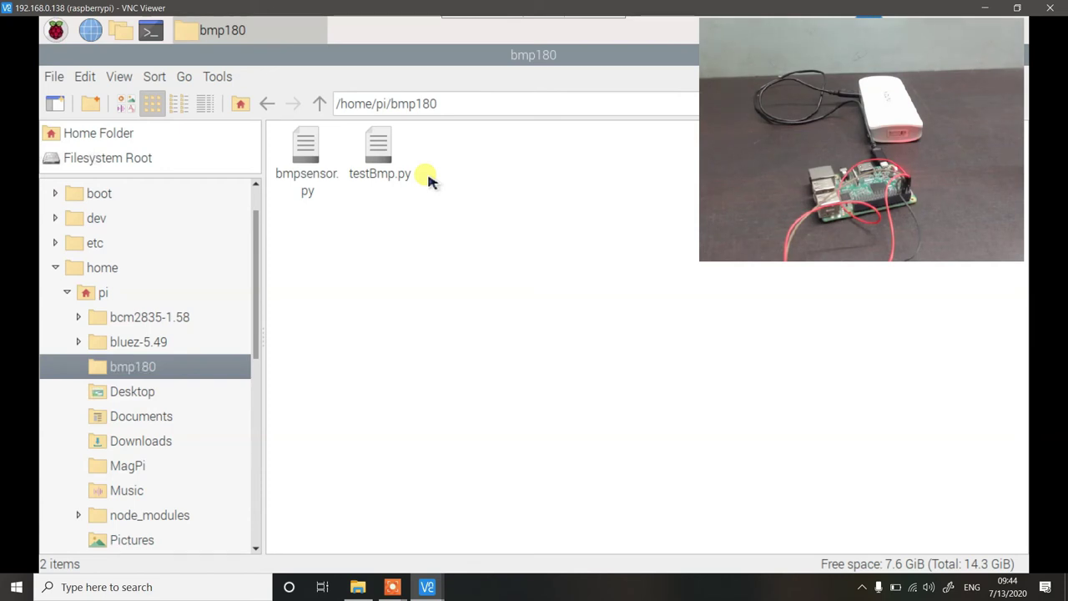
drag(304, 261, 302, 156)
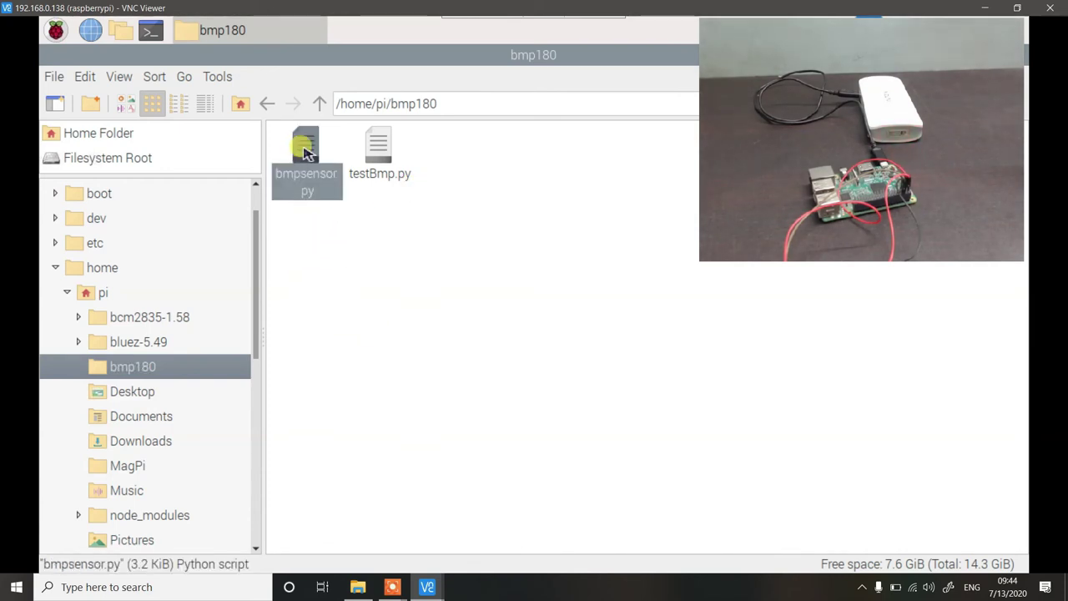
right_click(387, 160)
- Open testBmp.py in Thonny and highlight the import bmpsensor statement on line 1
click(443, 219)
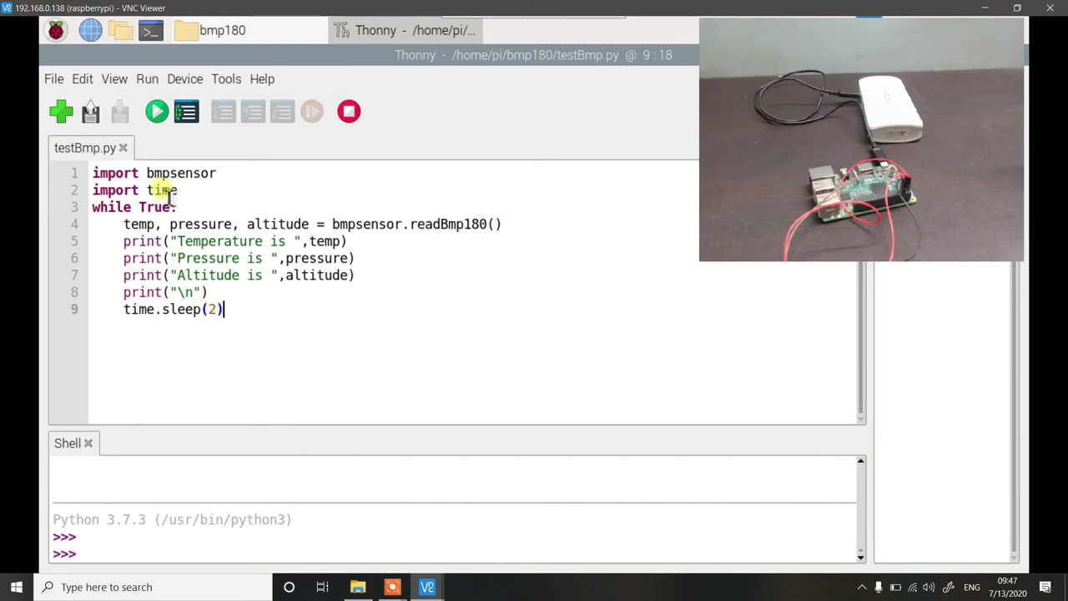
drag(225, 173, 97, 174)
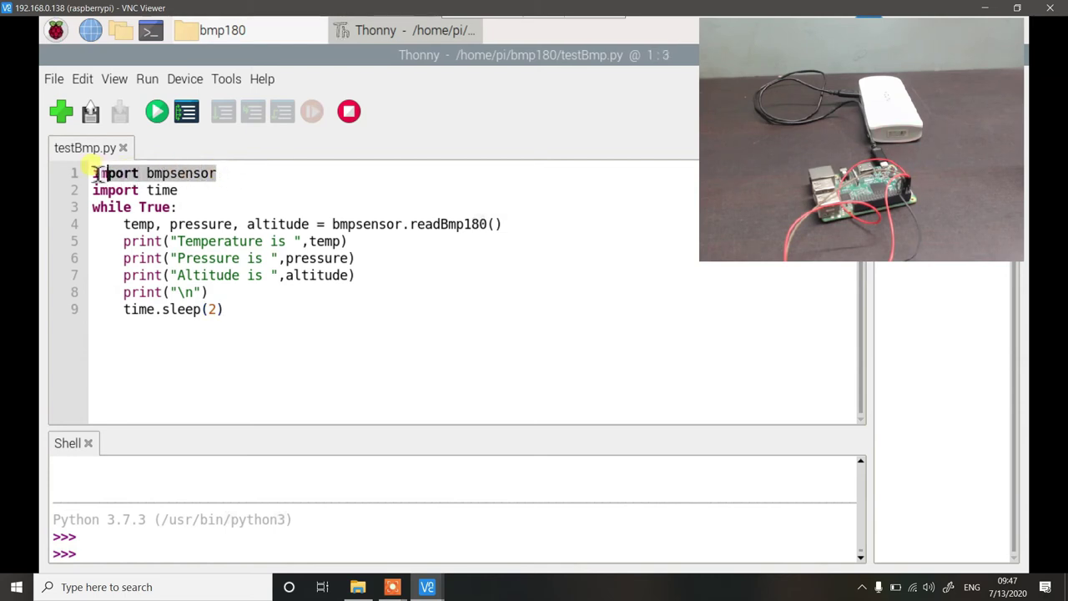
double_click(104, 173)
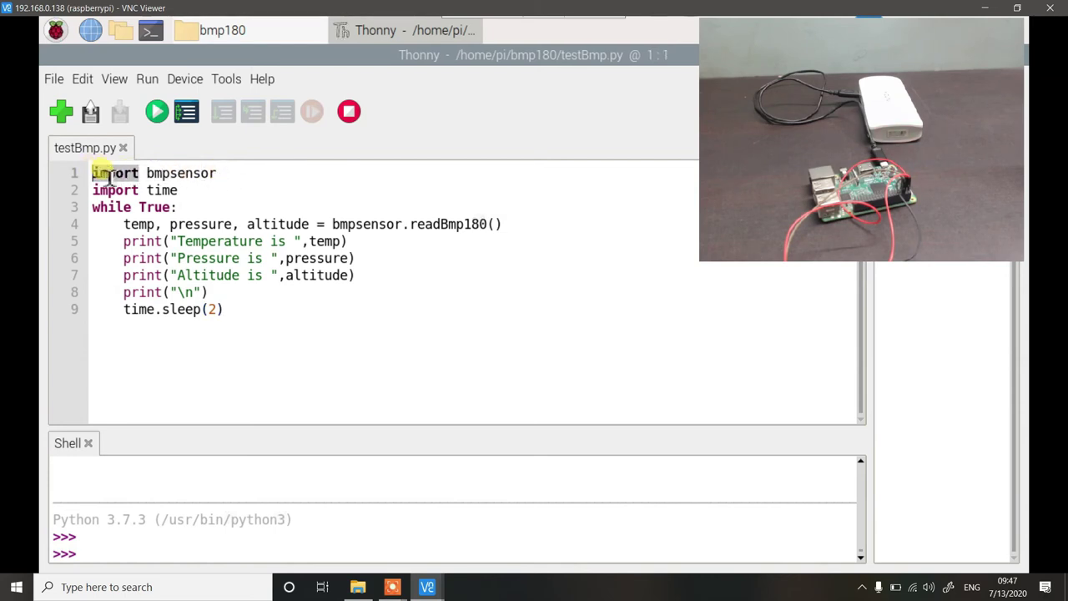
double_click(163, 176)
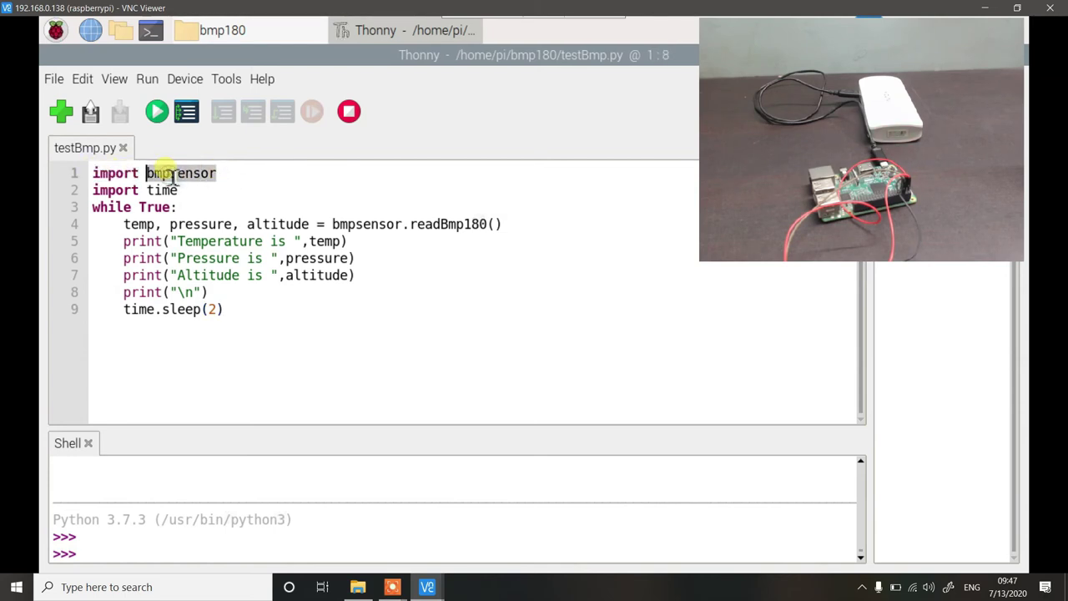
- Show bmpsensor.py in the bmp180 folder window, then return to testBmp.py in Thonny
click(251, 36)
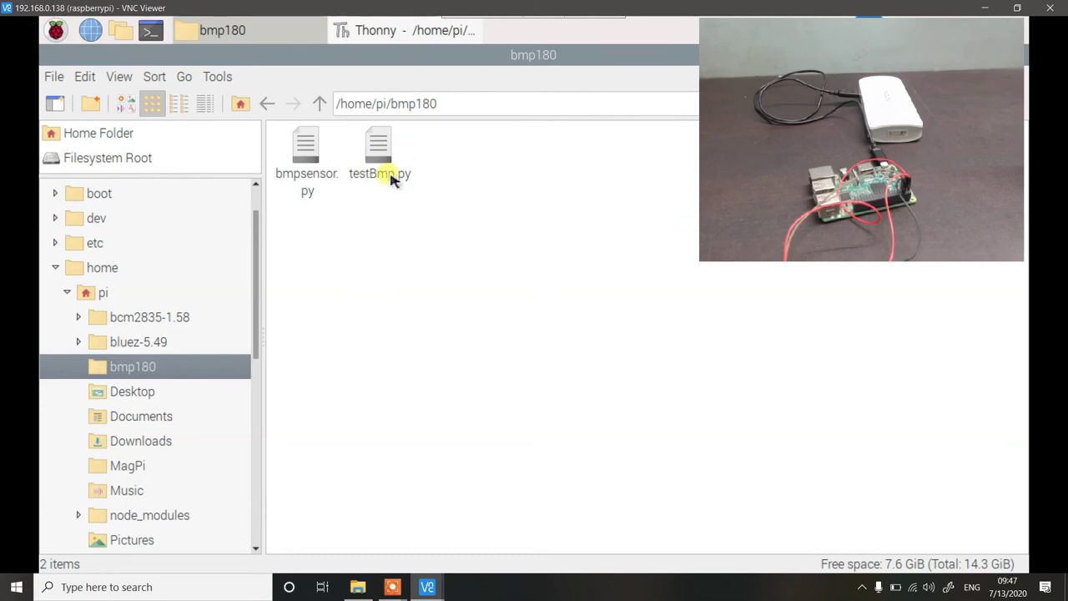
click(412, 29)
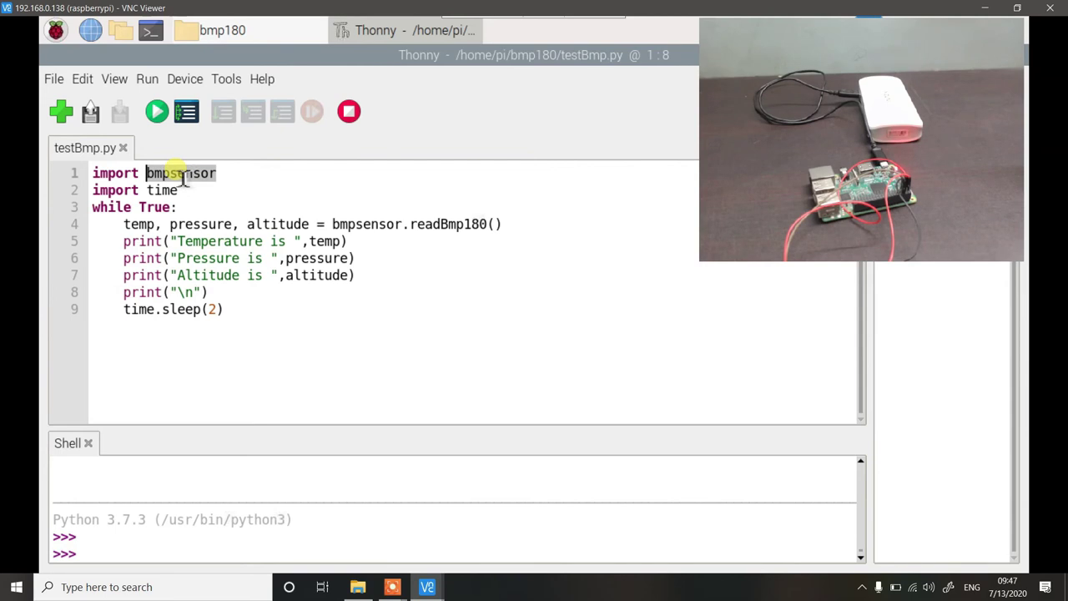
click(250, 37)
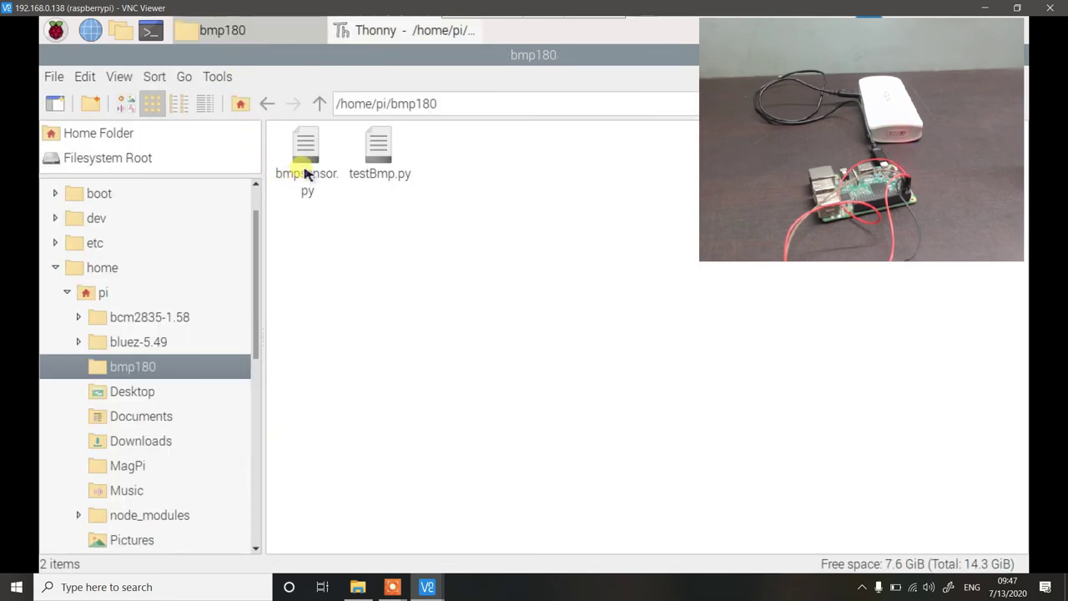
click(305, 172)
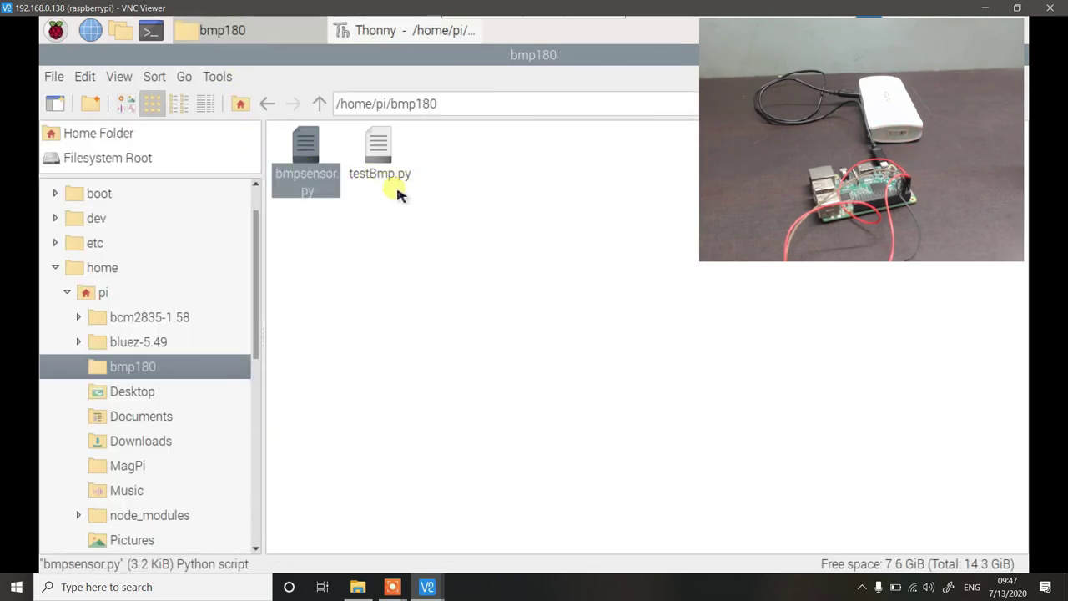
click(395, 30)
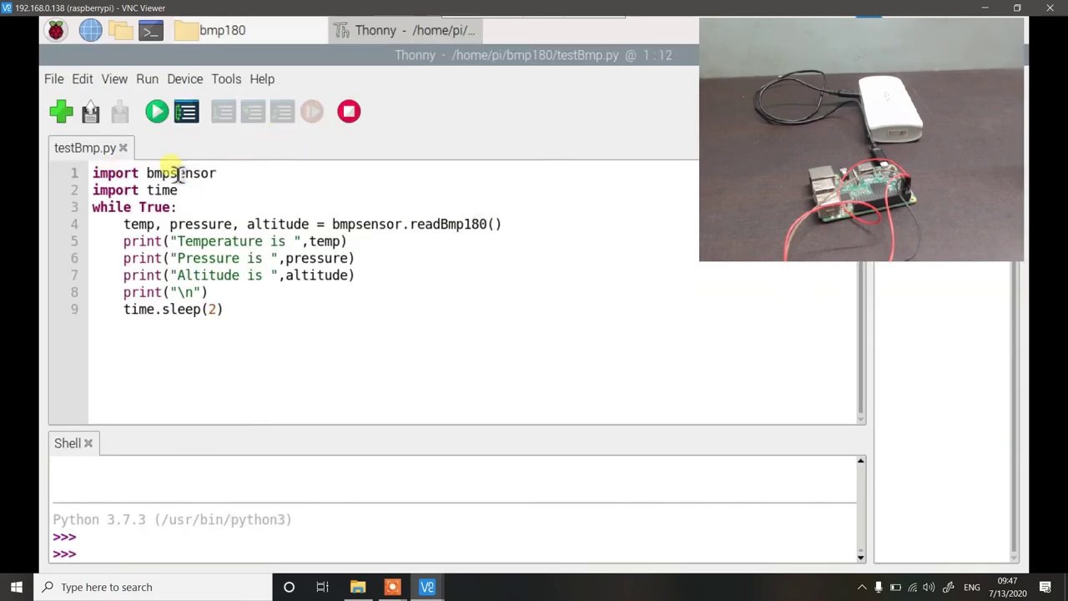
- Highlight the bmpsensor and time imports and the line 4 bmpsensor read call
double_click(176, 172)
double_click(165, 190)
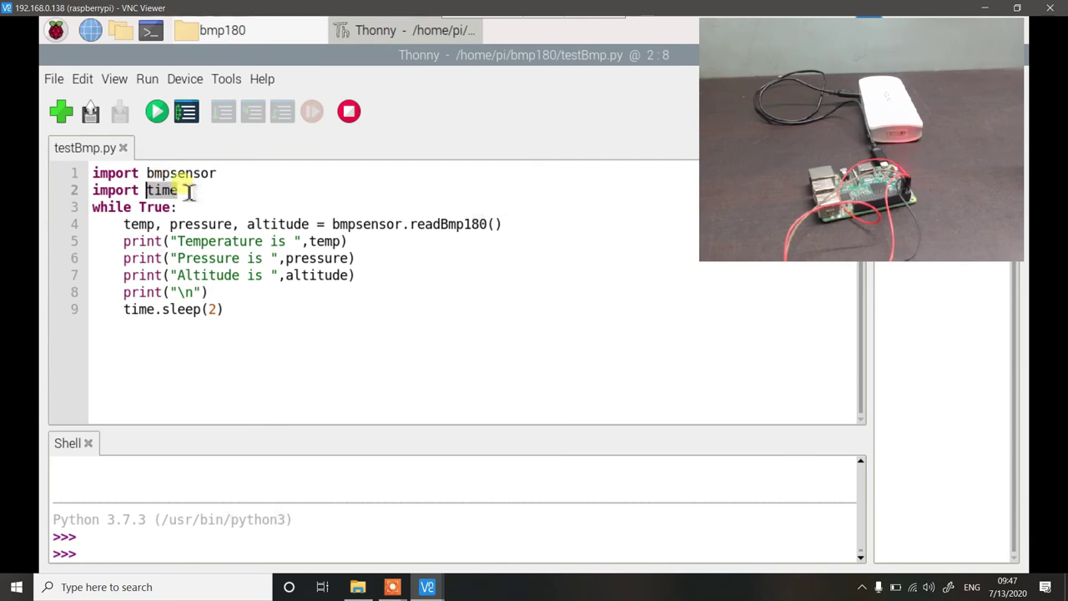
drag(125, 224, 319, 224)
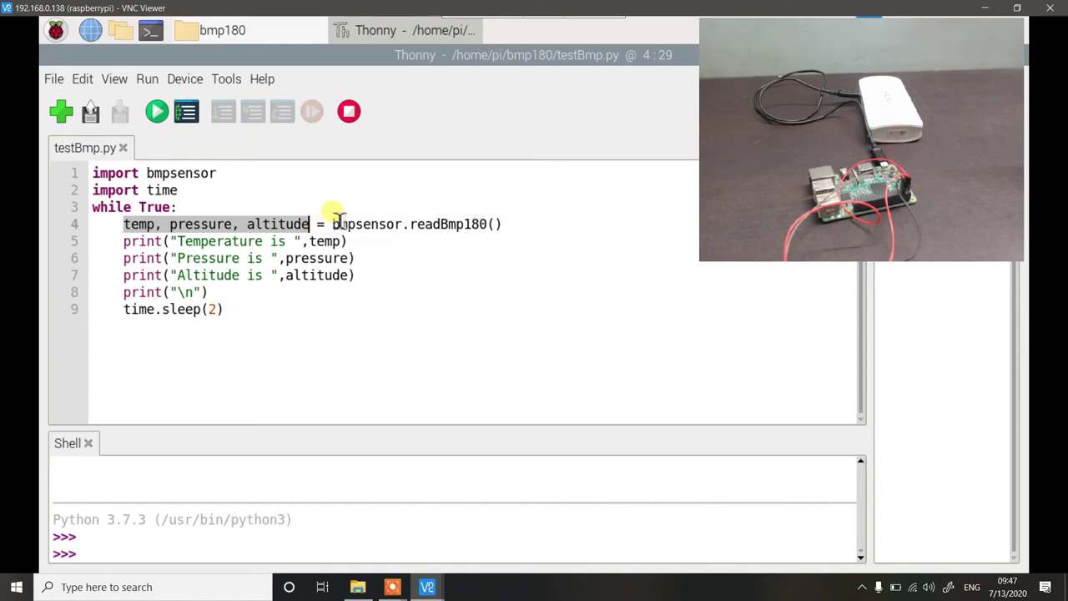
drag(333, 224, 403, 227)
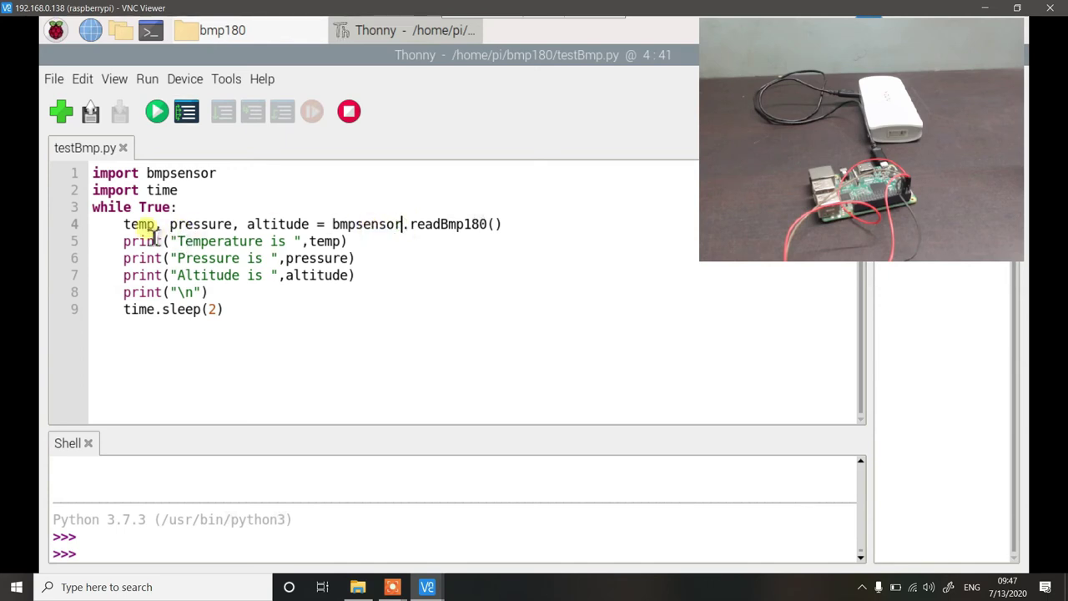
- Highlight the temp, pressure and altitude variables on line 4 in turn, several times
double_click(136, 224)
double_click(197, 226)
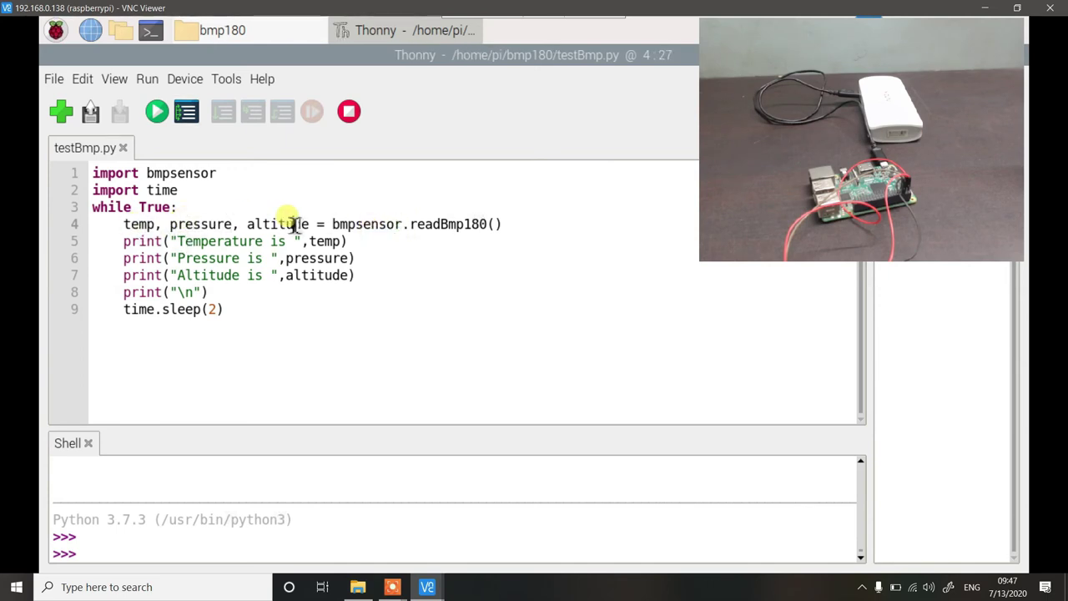
double_click(288, 222)
double_click(364, 225)
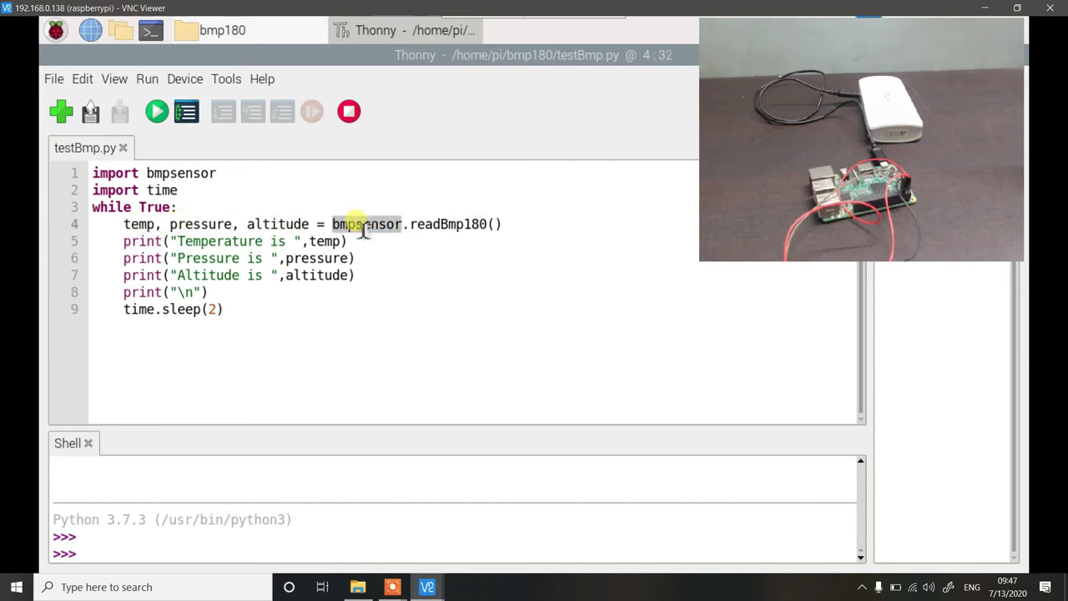
double_click(133, 223)
double_click(211, 225)
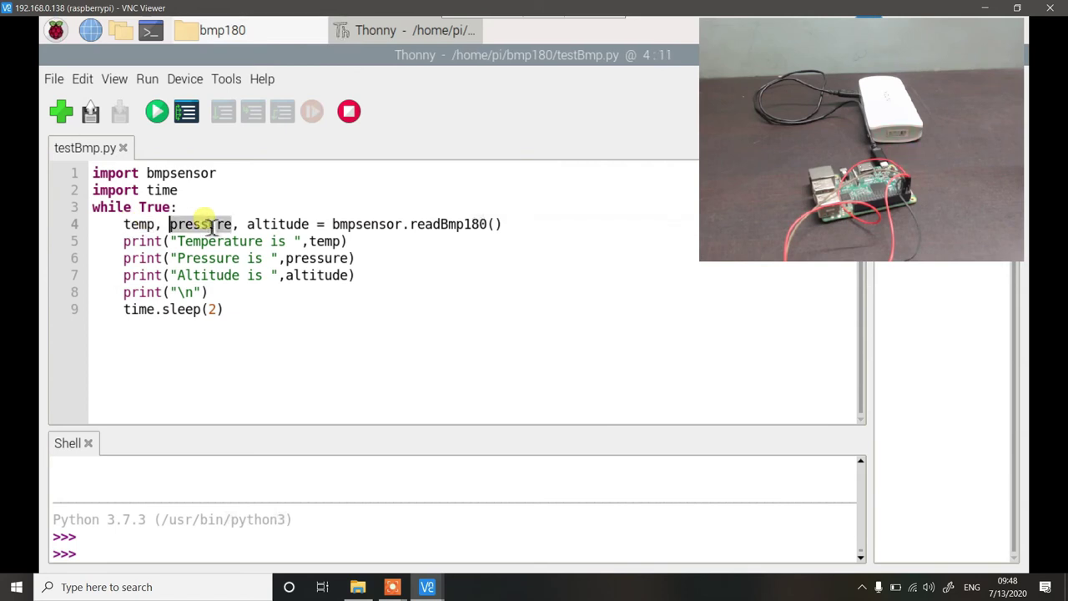
click(282, 223)
double_click(282, 224)
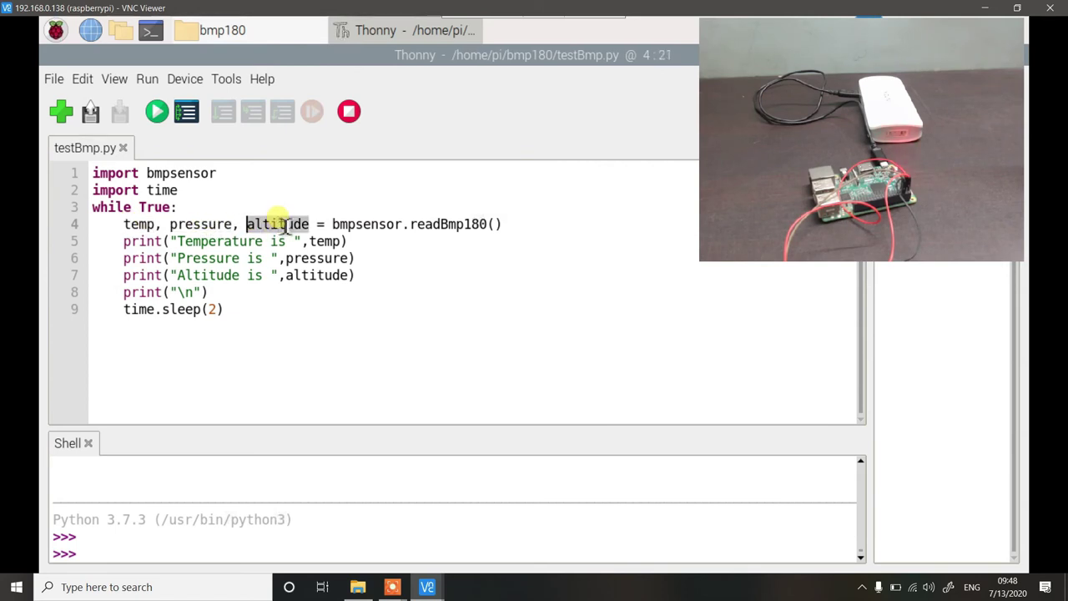
double_click(135, 224)
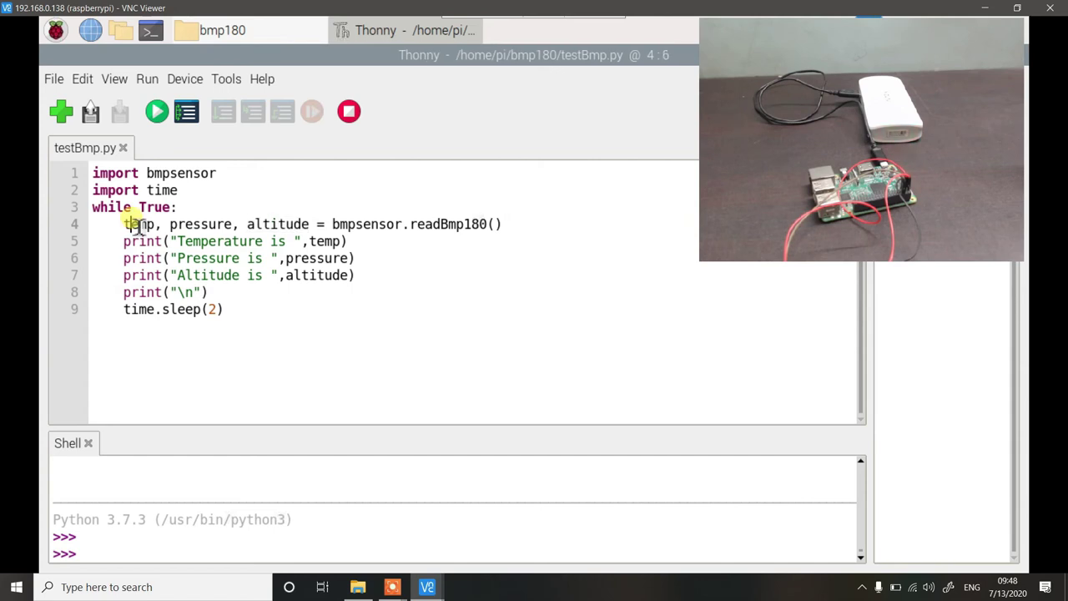
double_click(199, 224)
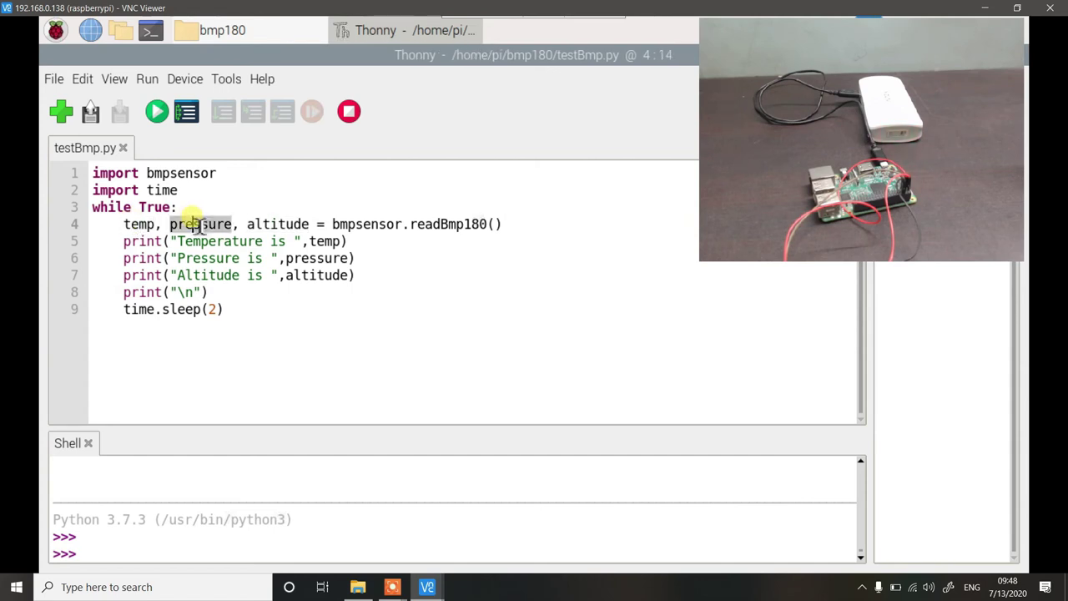
click(282, 224)
double_click(280, 224)
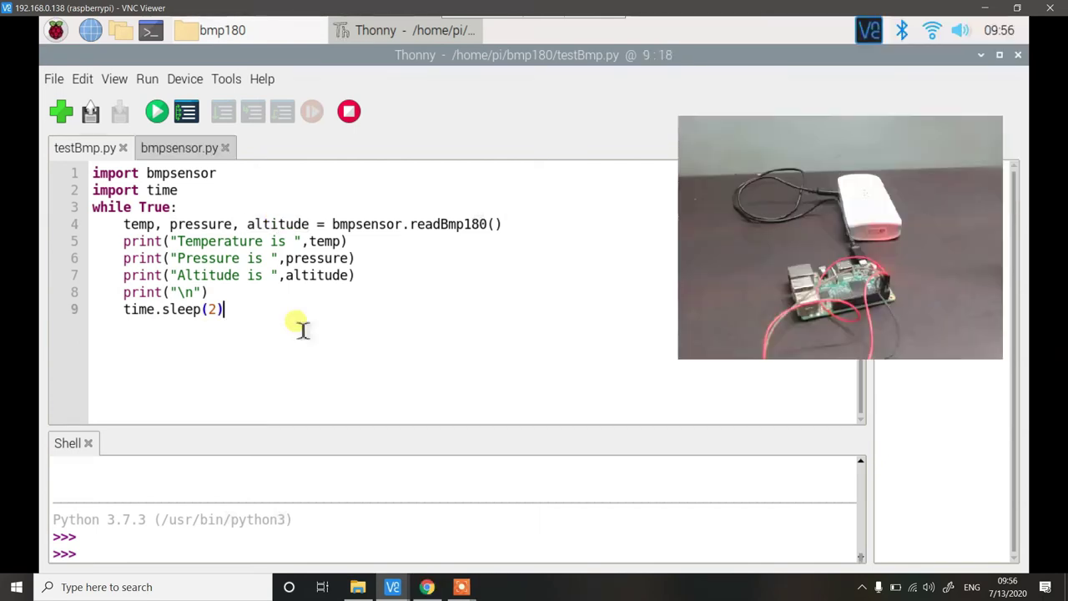
- Append '# degC', '# Pressure in Pa' and '# Altitude in meters' to print lines 5–7, then save
click(428, 245)
text(# de)
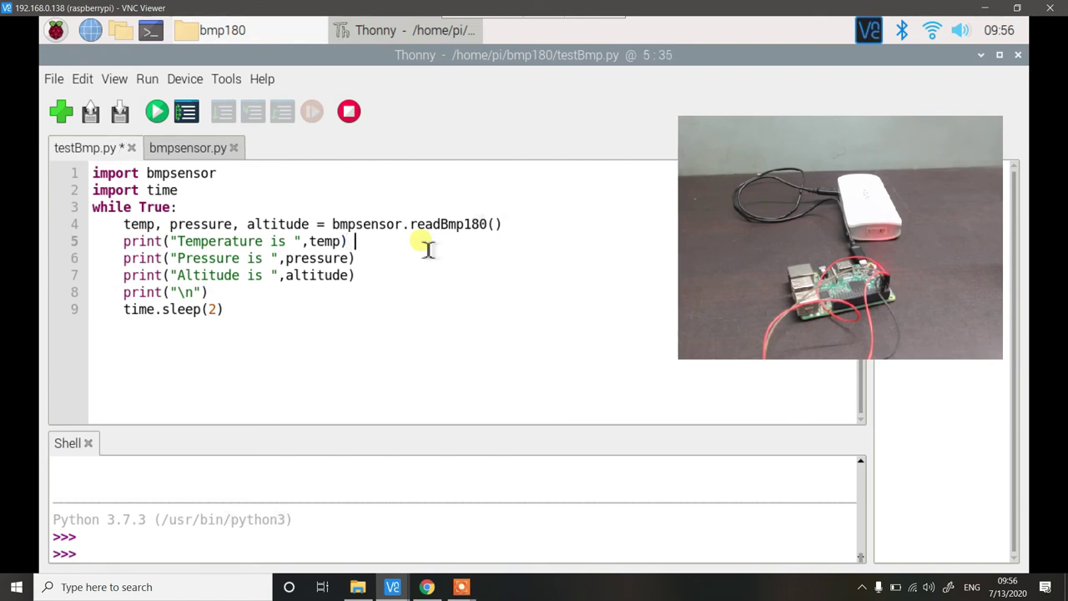
text(g)
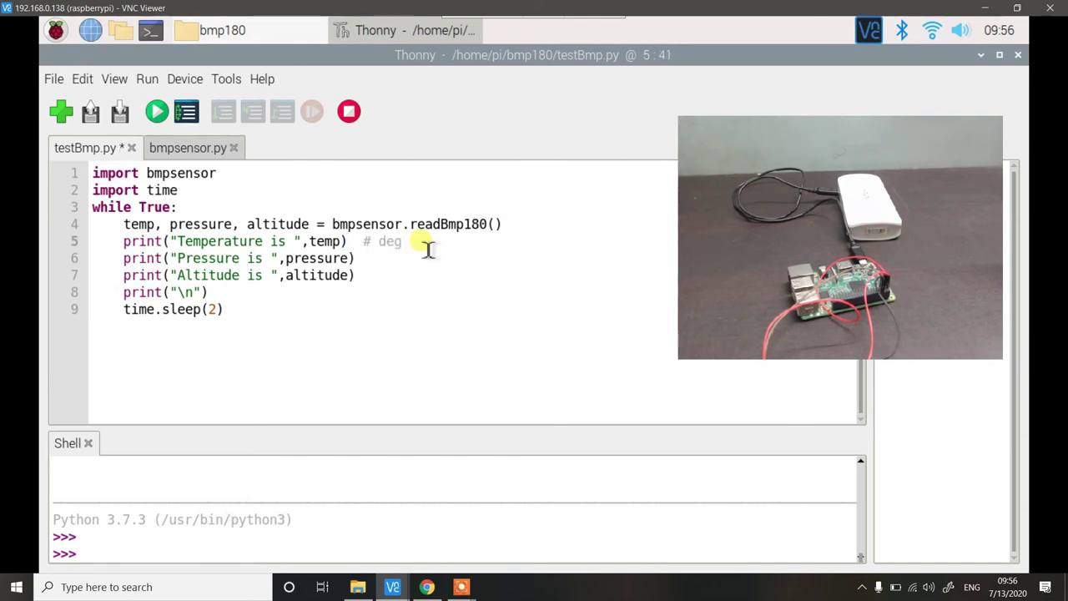
text(C)
key(Down)
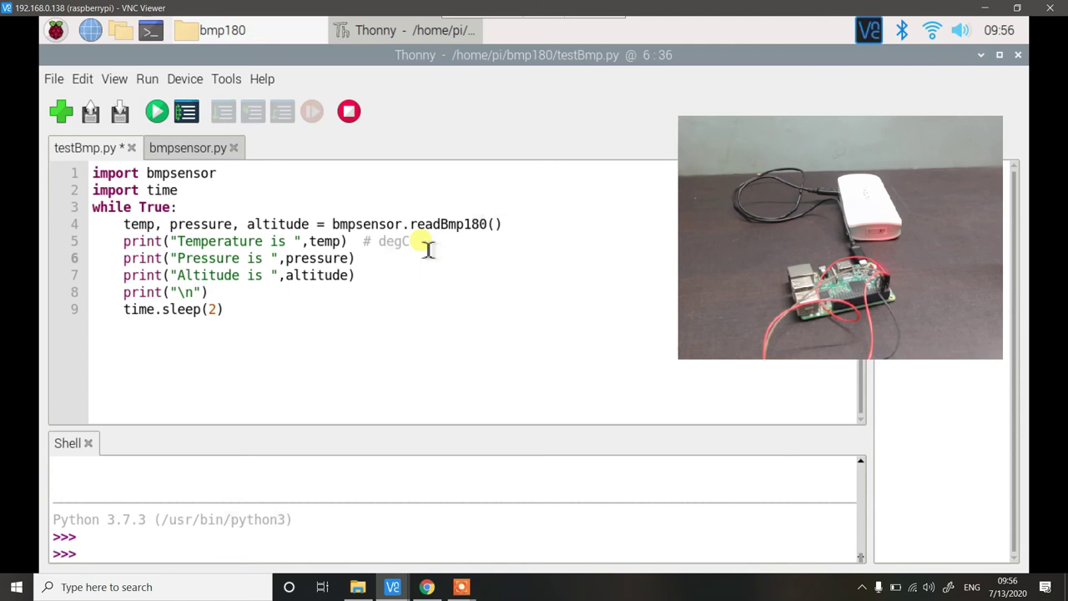
text(# Pressure i)
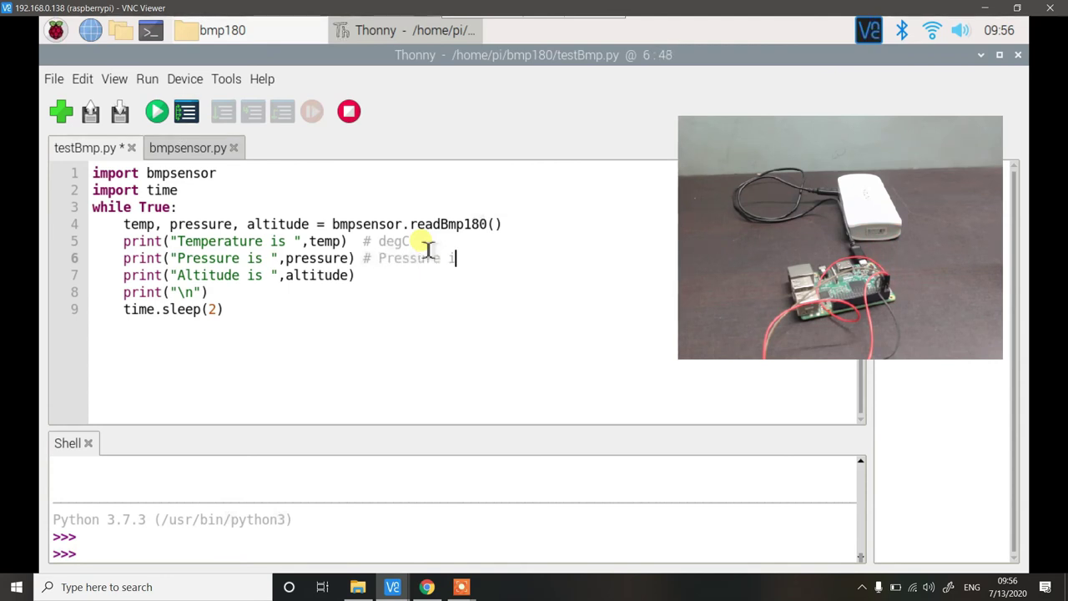
text(n Pas)
key(BackSpace)
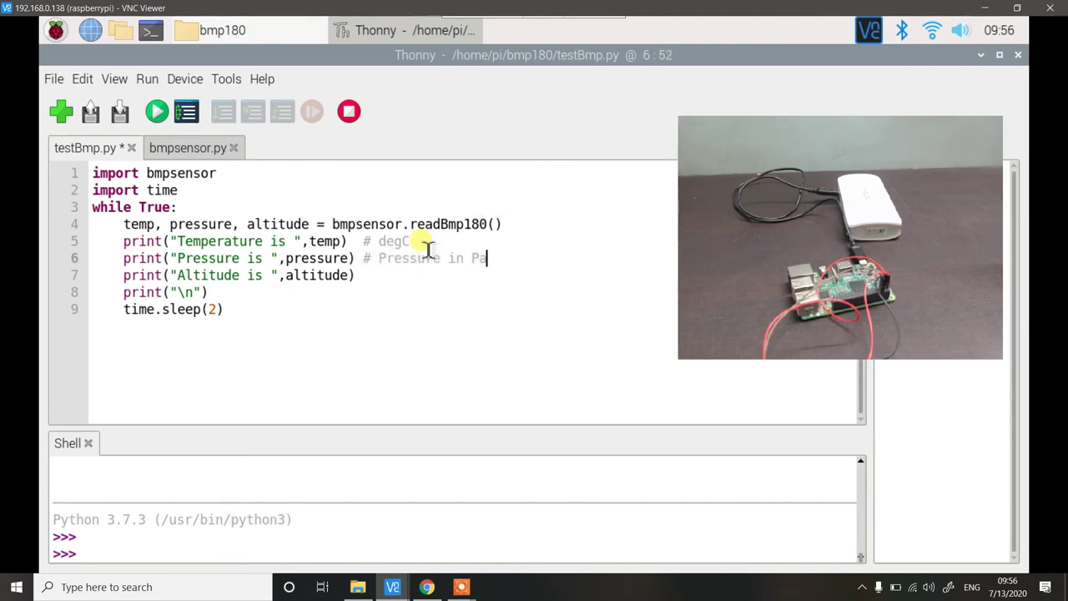
text(()
key(Down)
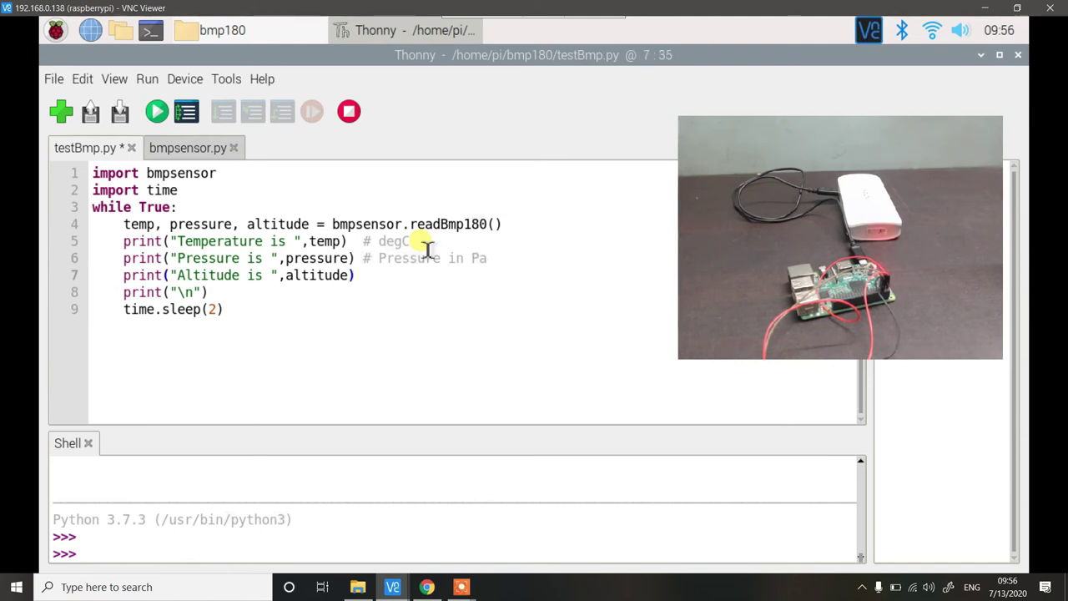
text(# )
text(Se)
key(BackSpace)
key(BackSpace)
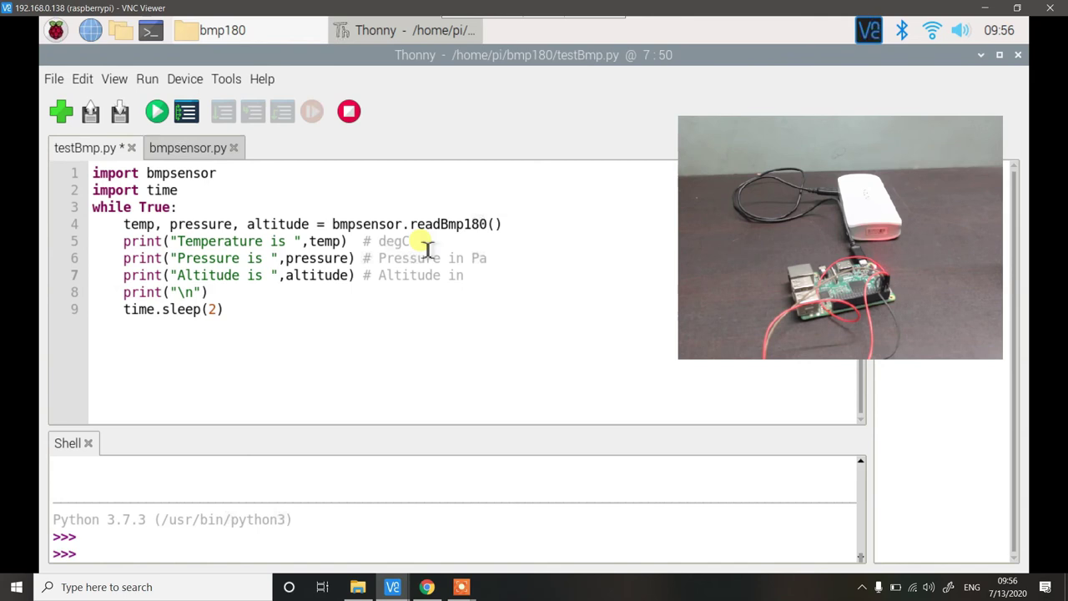
text(Altitude in meters)
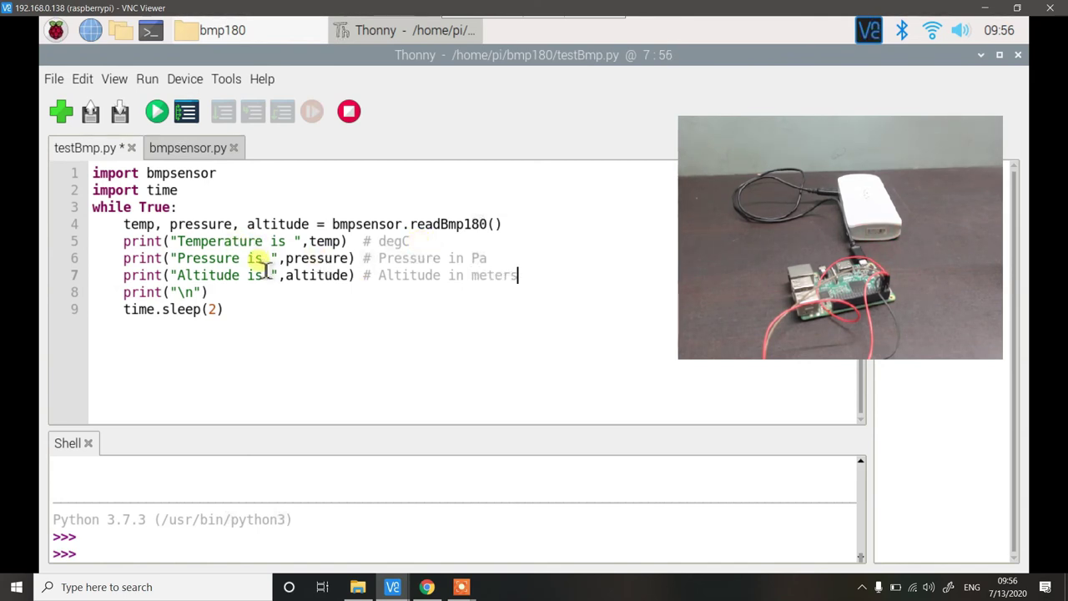
key(ctrl+s)
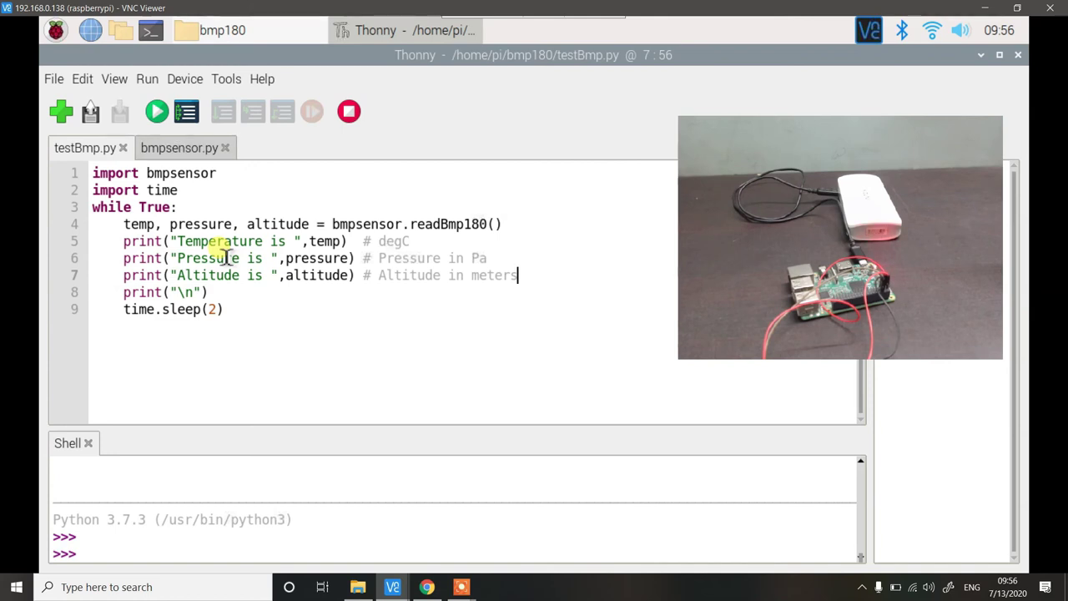
- Run testBmp.py and highlight the pressure and altitude readings printed in the Shell
click(156, 111)
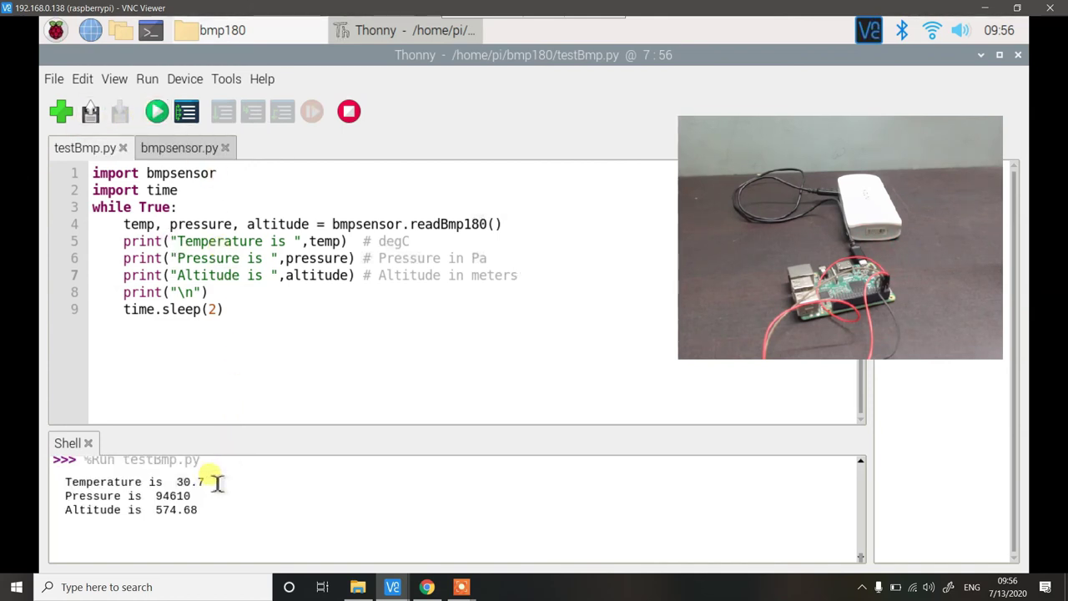
double_click(173, 495)
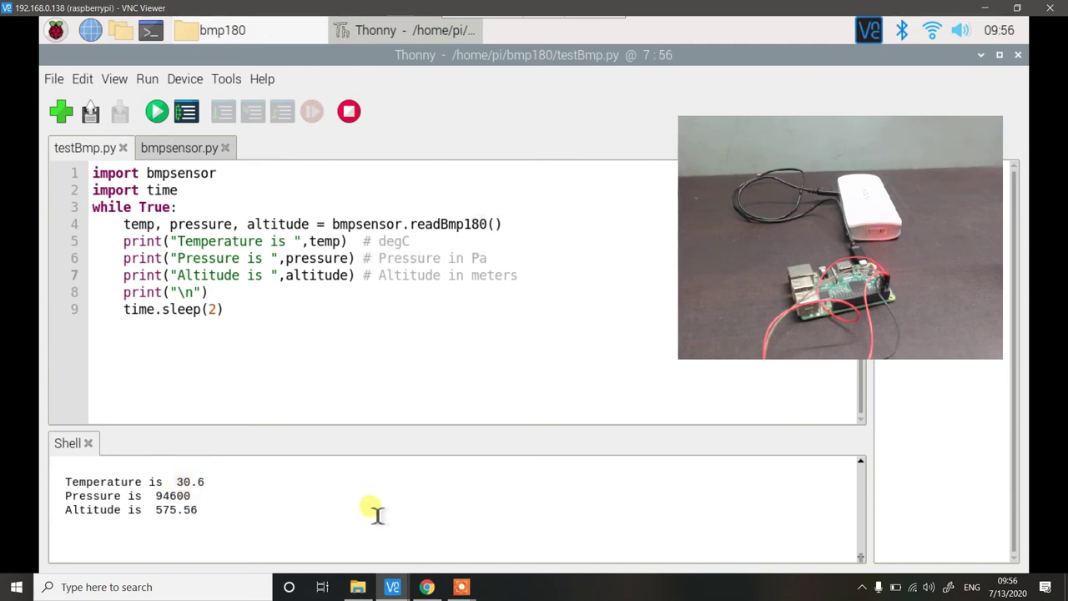
double_click(167, 510)
drag(63, 464, 190, 488)
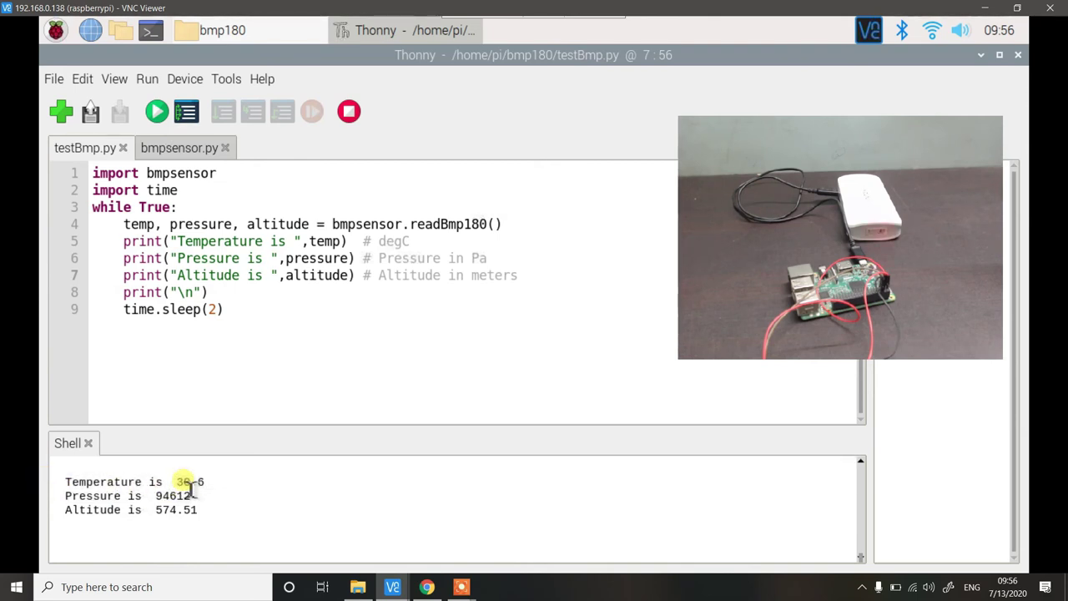